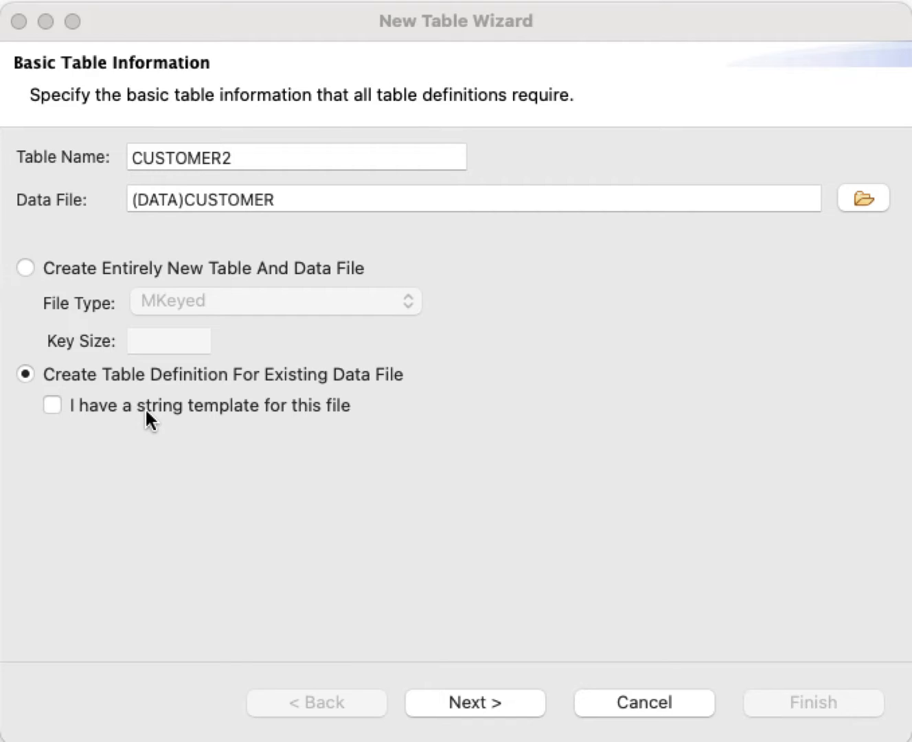
# Proceed to the record layout for the existing CUSTOMER data file and look through the first record's bytes
pyautogui.click(465, 702)
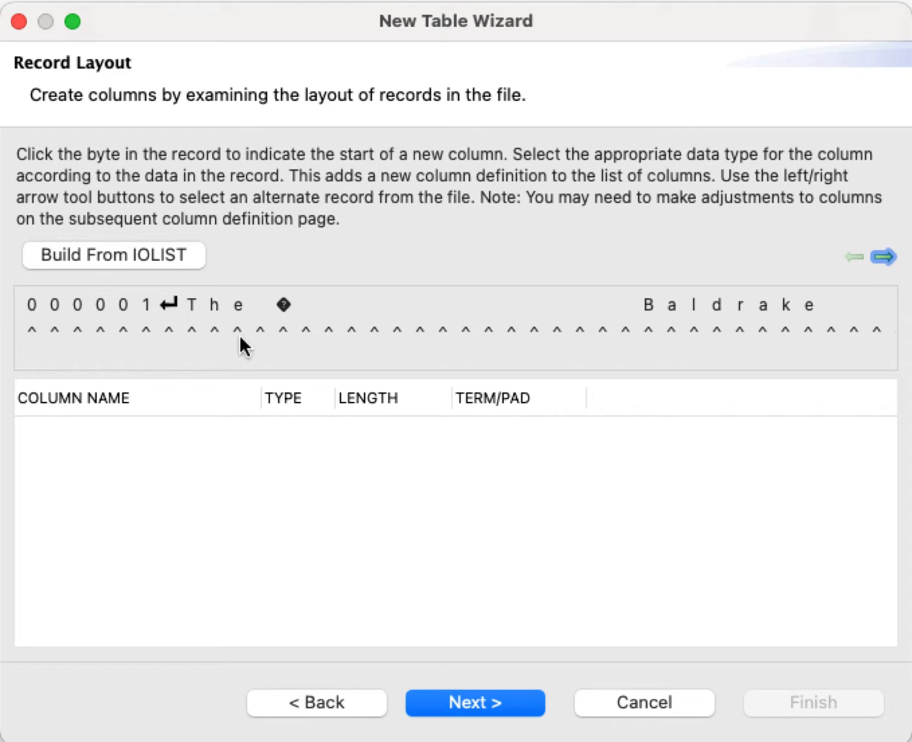
pyautogui.hscroll(10, 598, 308)
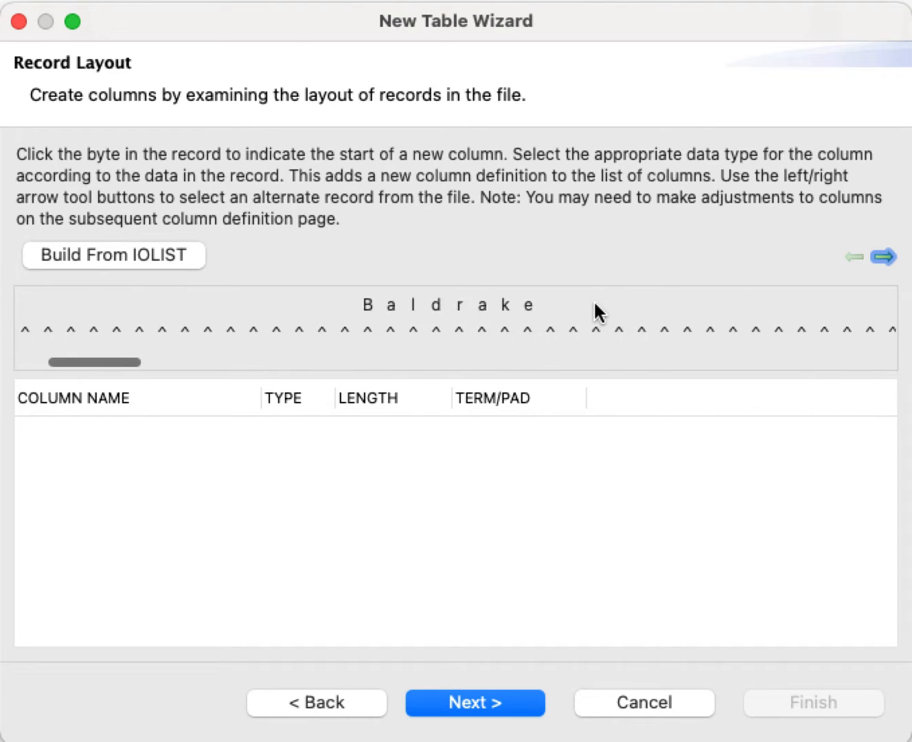
pyautogui.hscroll(10, 595, 303)
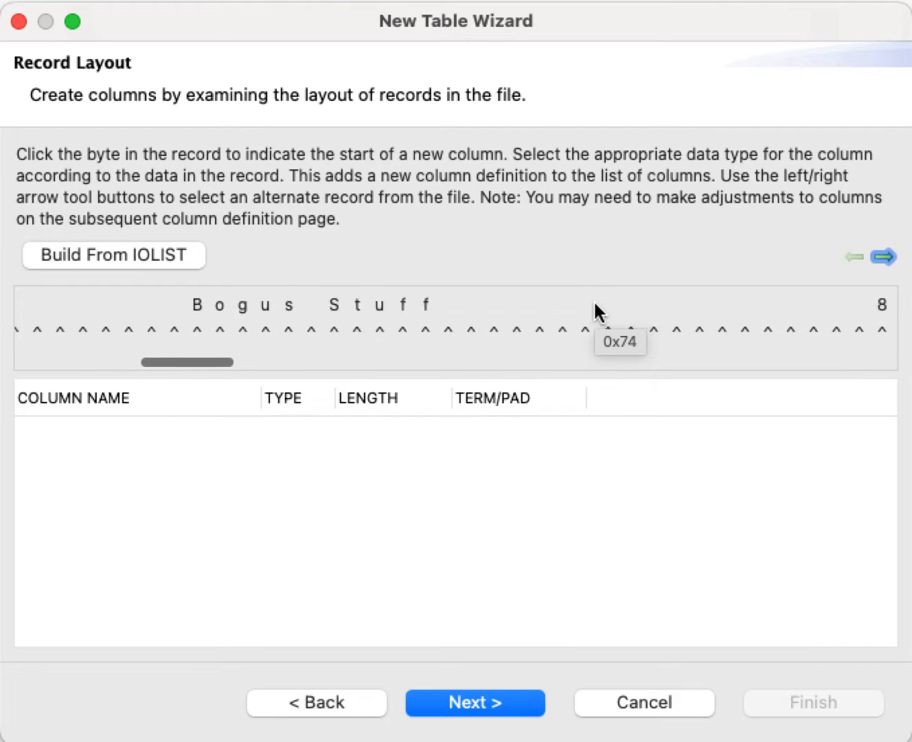
pyautogui.hscroll(10, 597, 311)
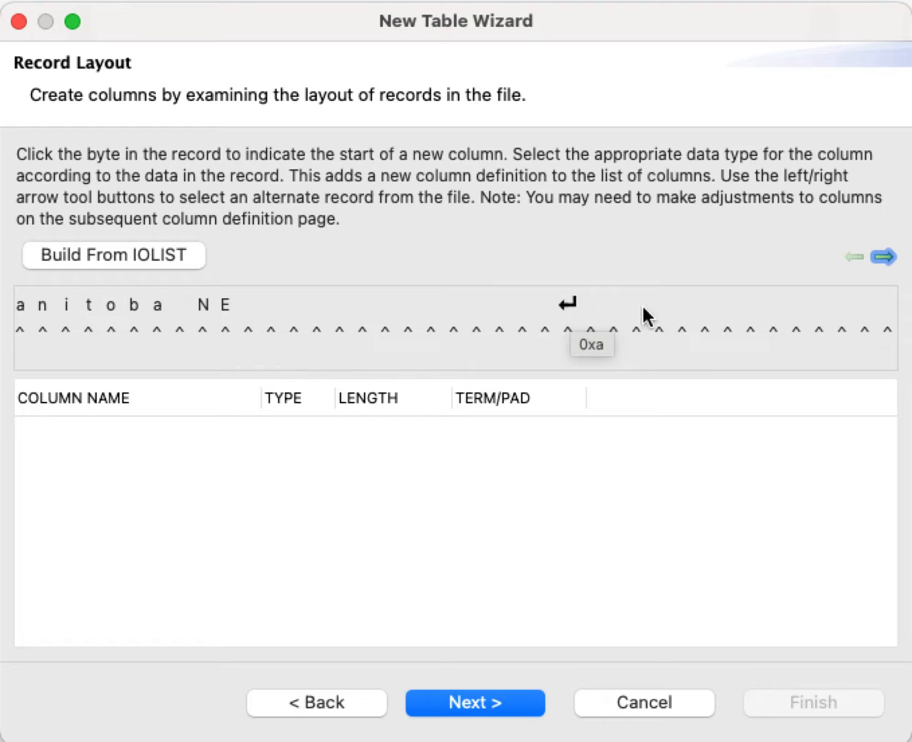
pyautogui.hscroll(10, 721, 316)
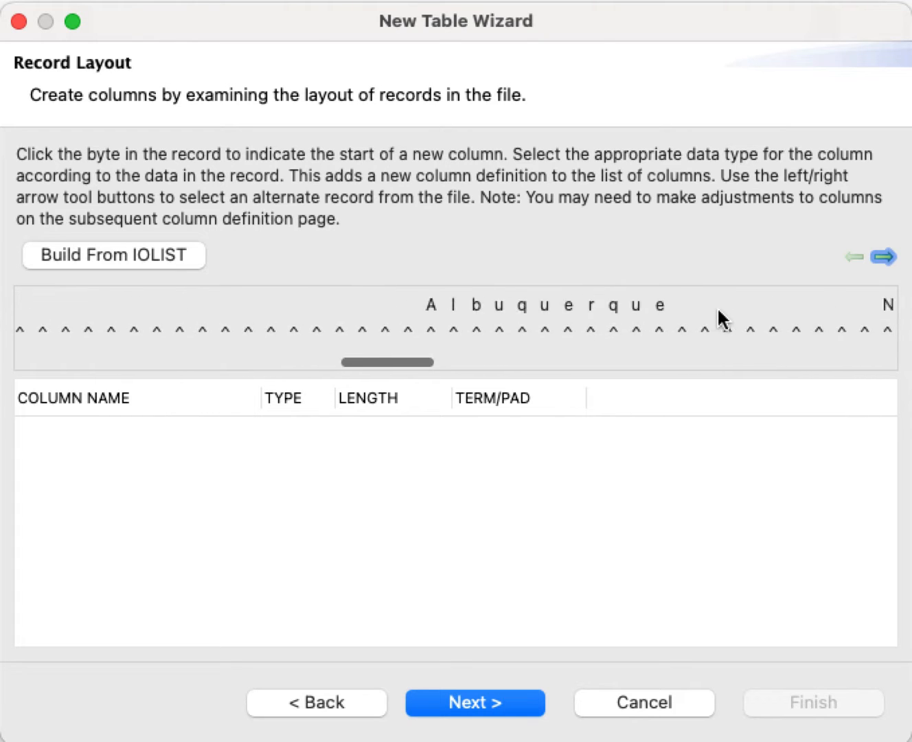
pyautogui.hscroll(-15, 721, 315)
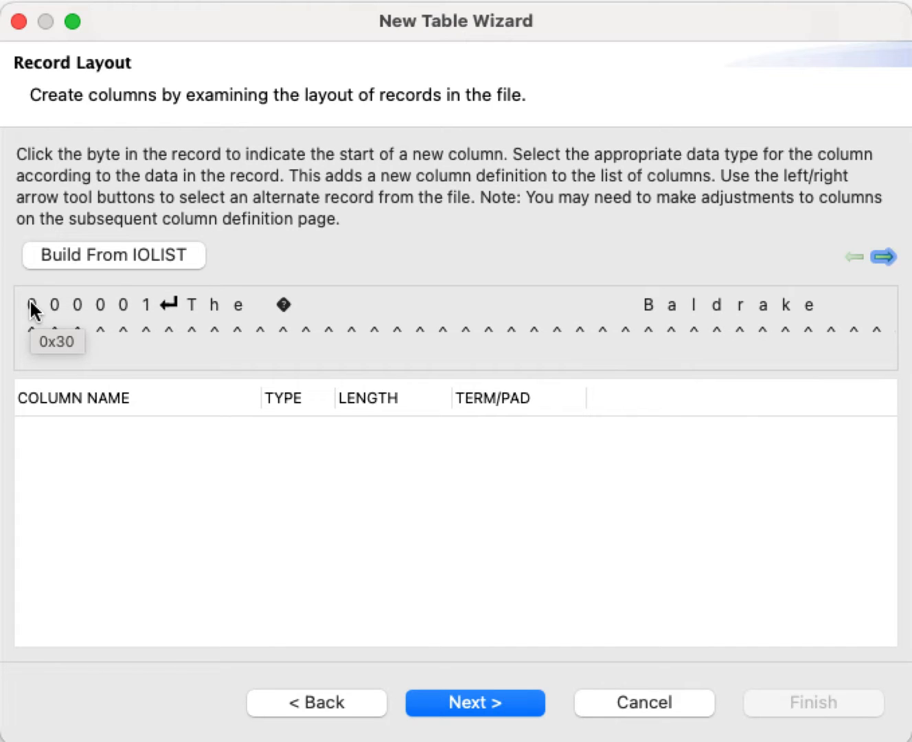
# Add Character columns starting at the record's first byte and at the byte right after the first line feed
pyautogui.click(33, 306)
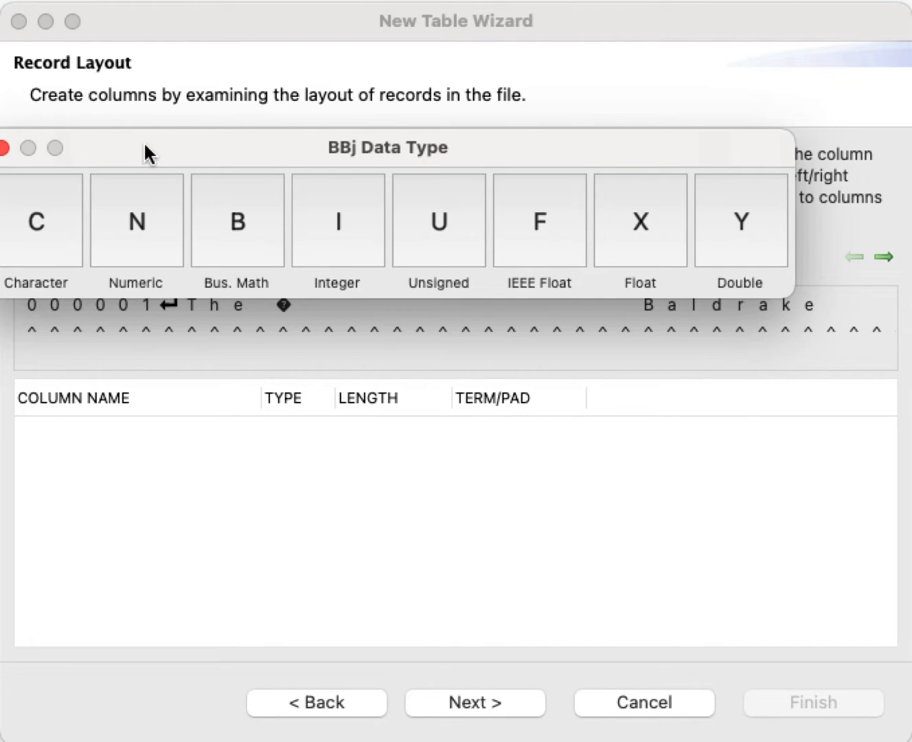
pyautogui.moveTo(147, 152); pyautogui.dragTo(204, 143)
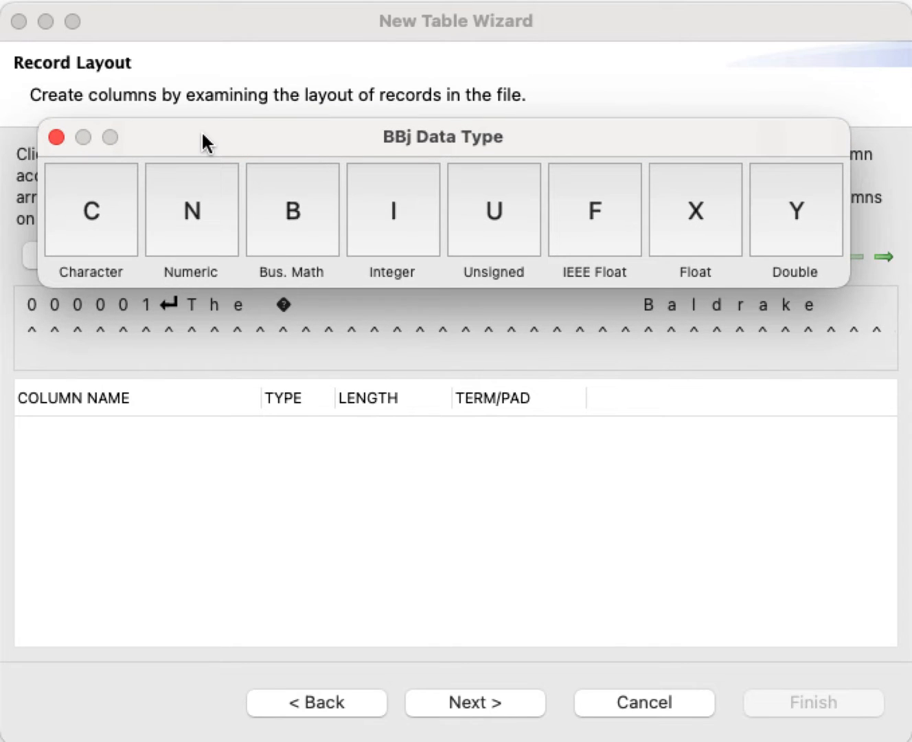
pyautogui.click(95, 208)
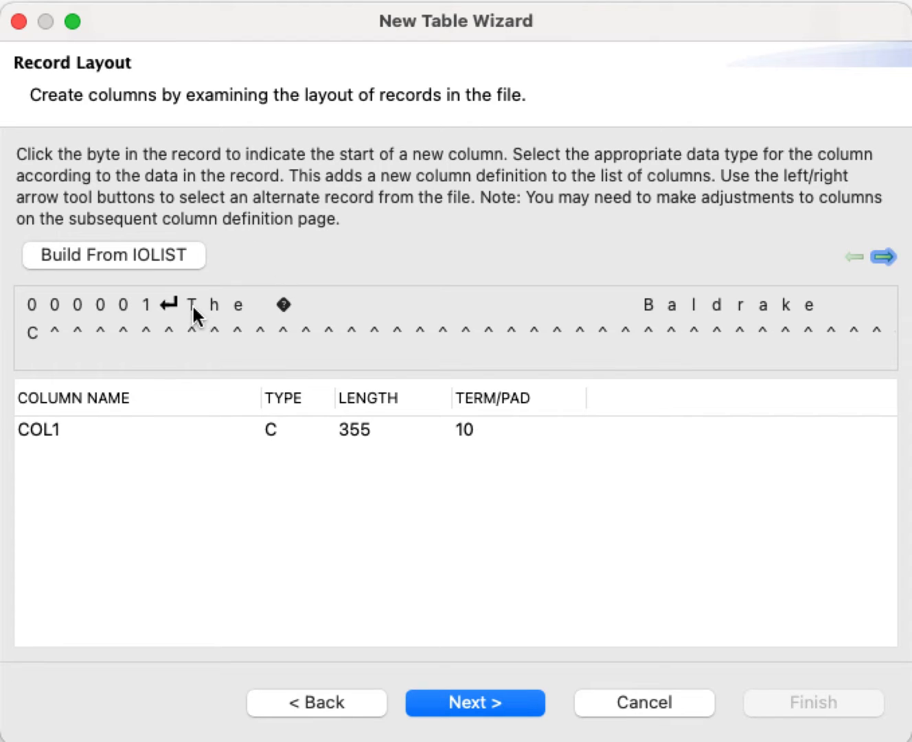
pyautogui.moveTo(193, 309)
pyautogui.click(193, 307)
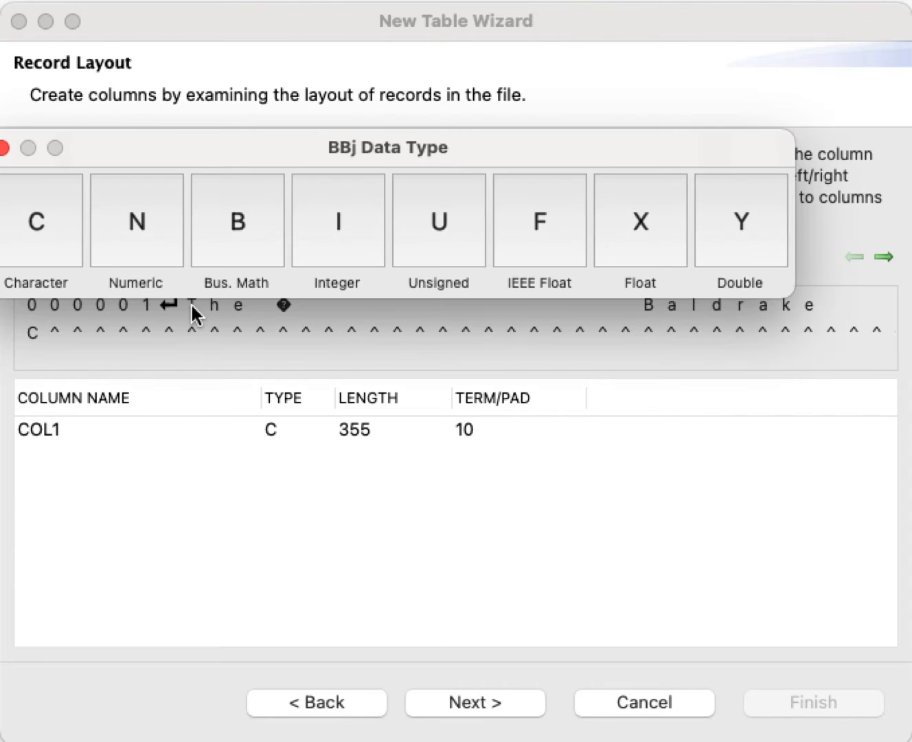
pyautogui.click(43, 218)
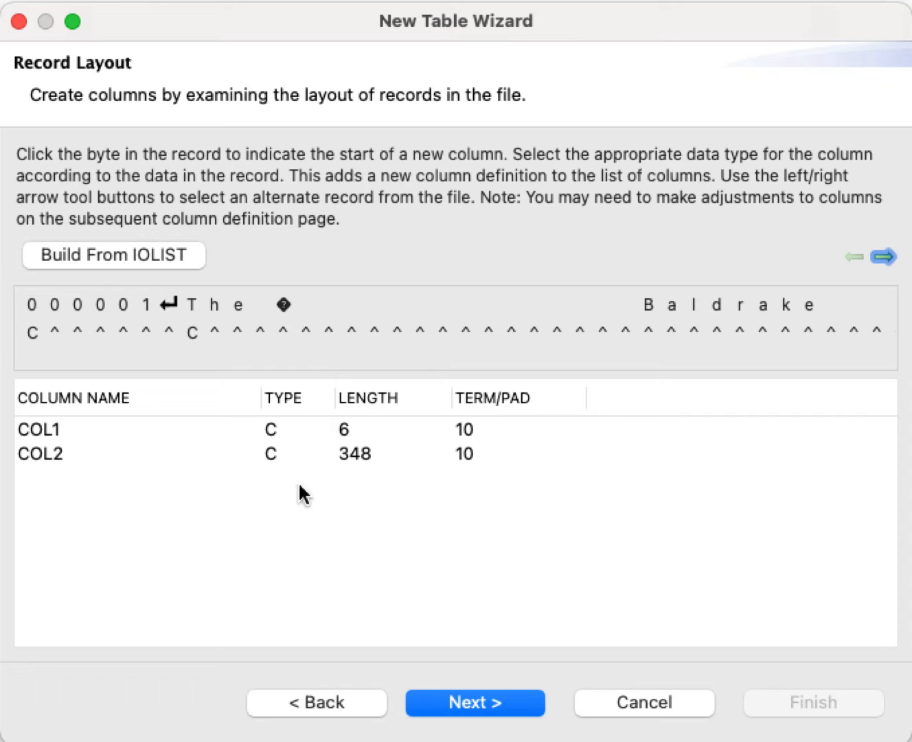
# Add Character columns starting at the first line-feed byte and at the first letter of the last name
pyautogui.click(167, 328)
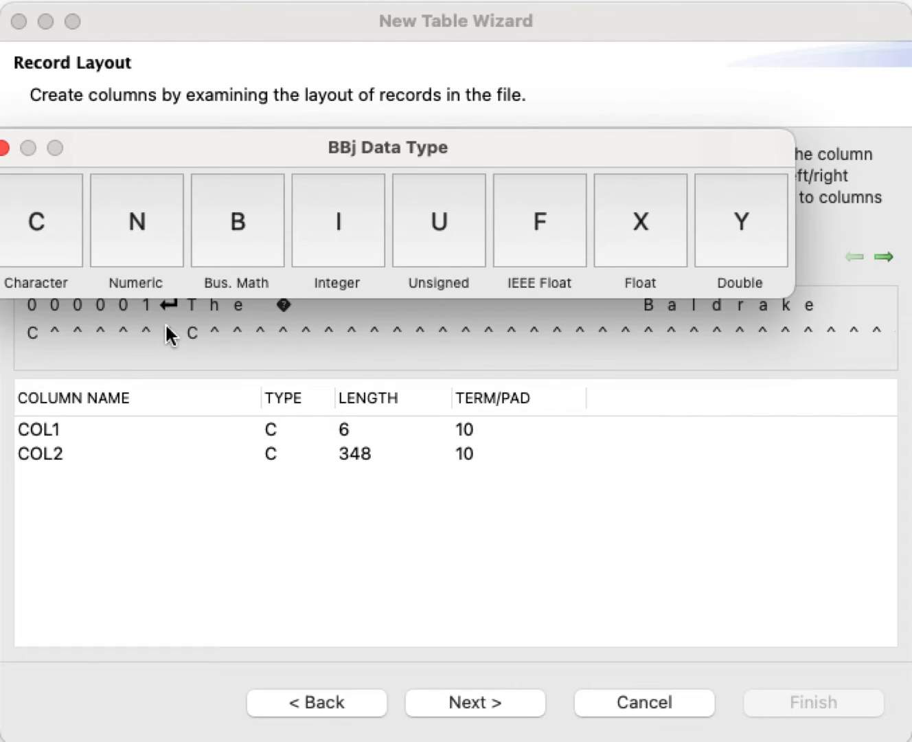
pyautogui.click(37, 221)
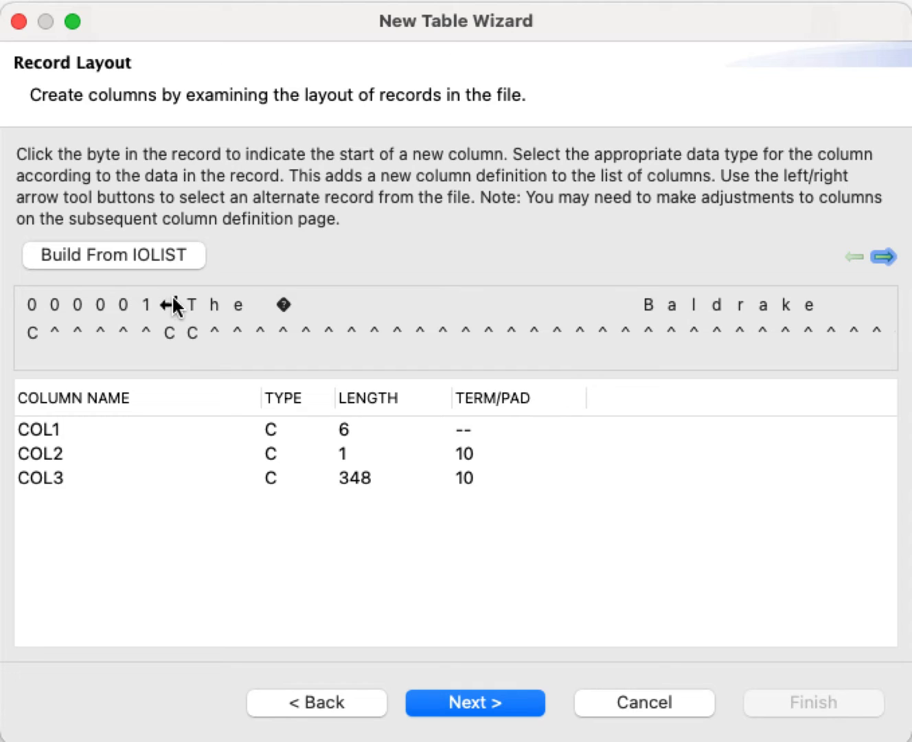
pyautogui.moveTo(176, 307)
pyautogui.hscroll(1, 330, 330)
pyautogui.hscroll(5, 357, 327)
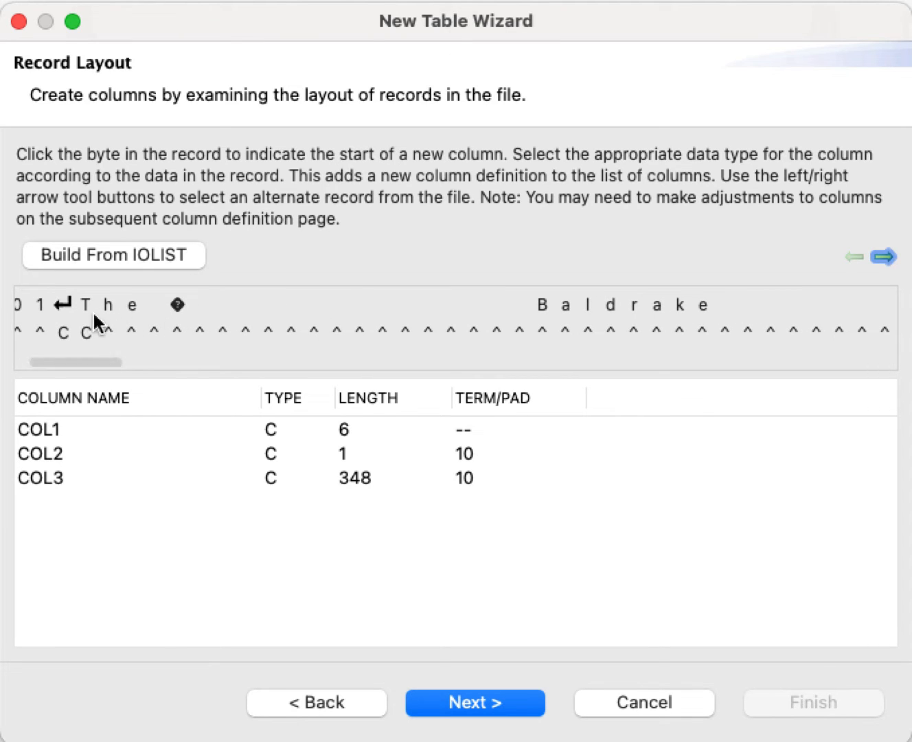
pyautogui.hscroll(5, 589, 330)
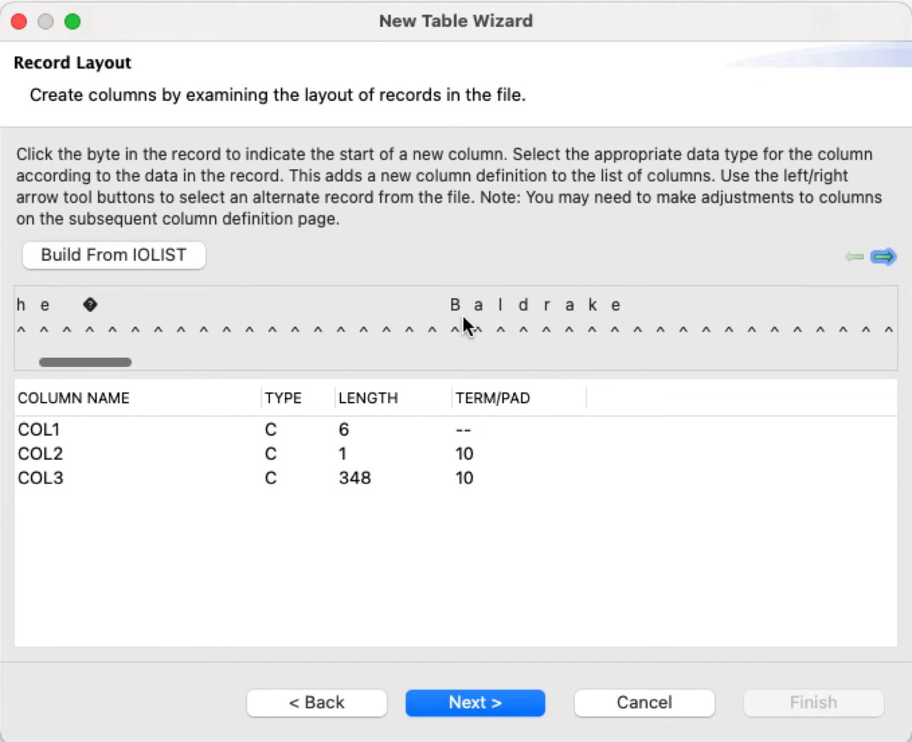
pyautogui.click(453, 331)
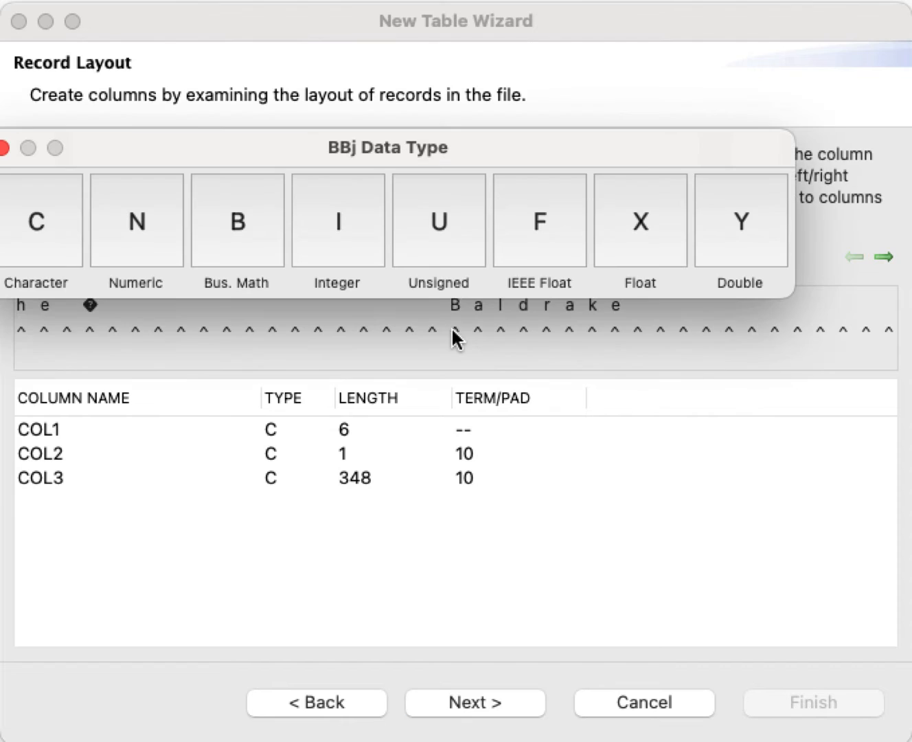
pyautogui.click(61, 237)
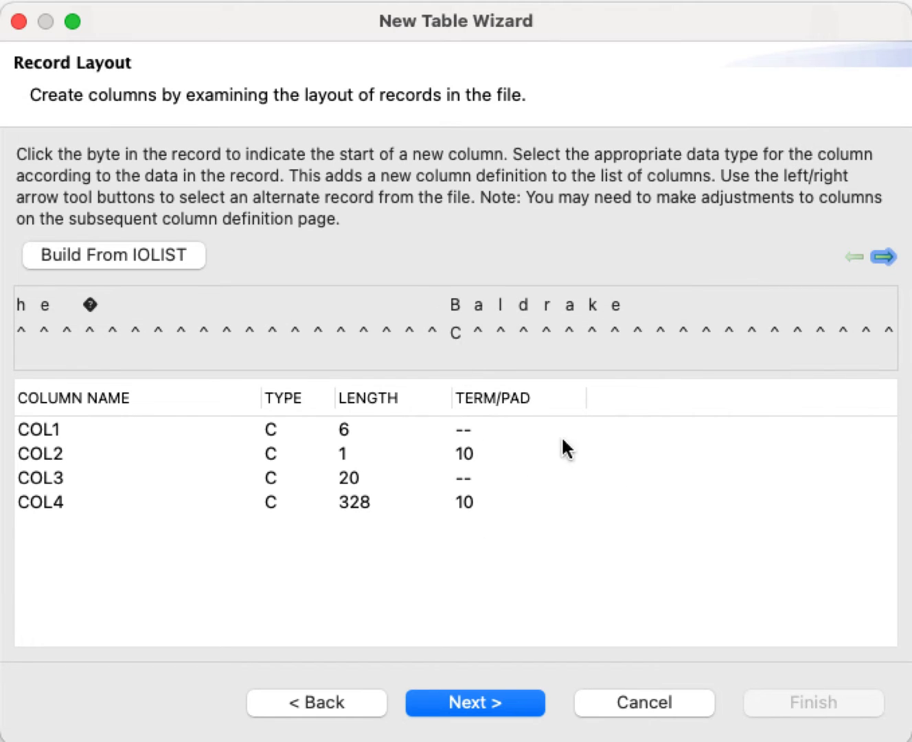
# Add a Character column starting at the first letter of the company name "Bogus Stuff" in the record
pyautogui.hscroll(3, 657, 322)
pyautogui.hscroll(15, 657, 321)
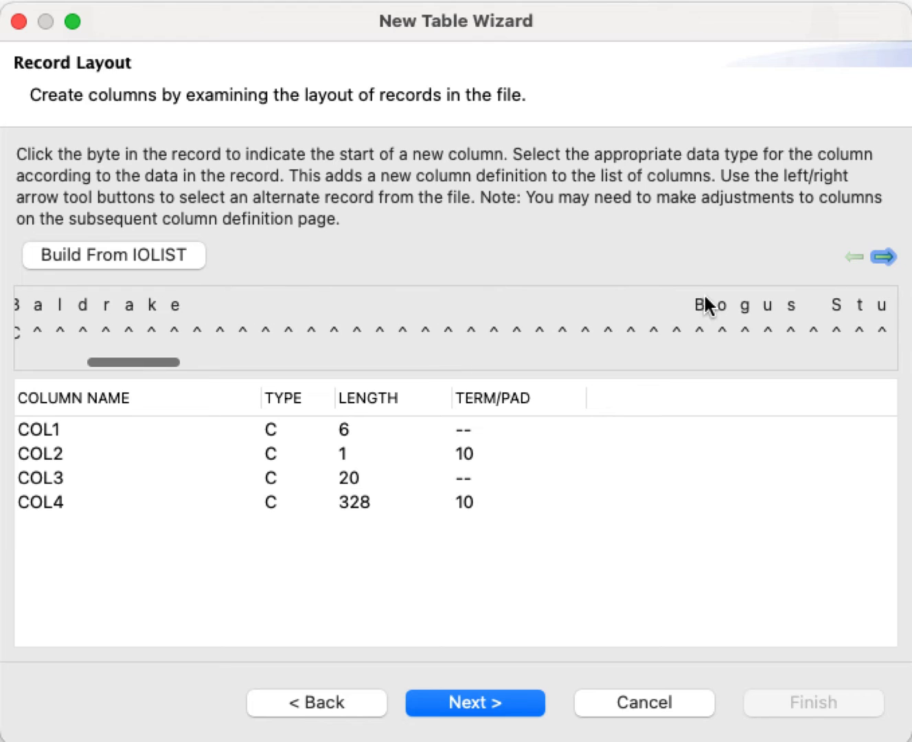
pyautogui.click(701, 306)
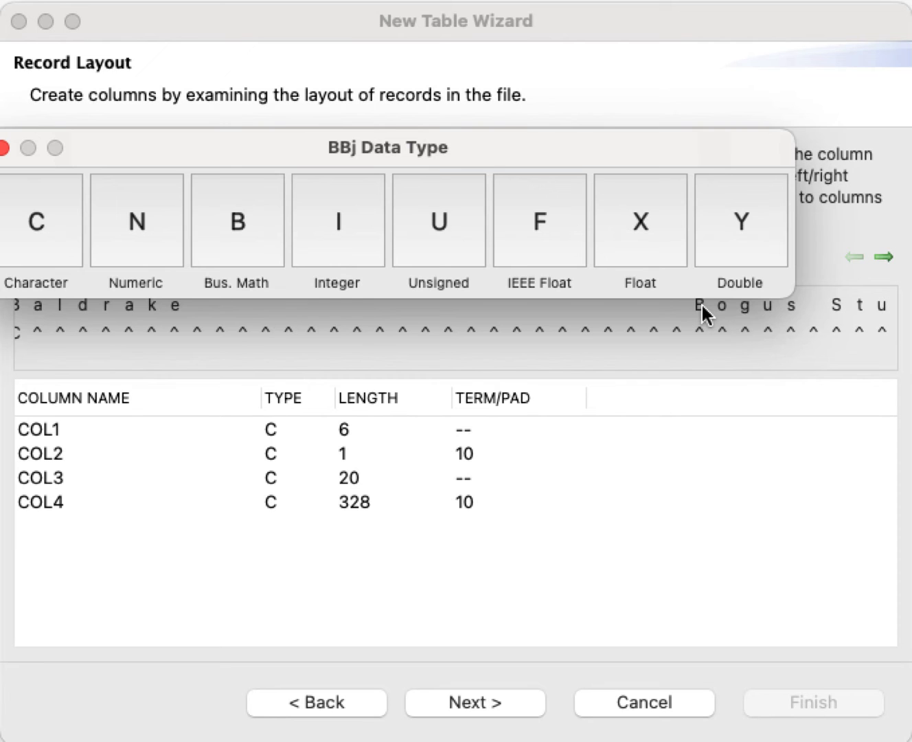
pyautogui.click(66, 236)
# Add Character columns starting at the first digit of the street number and at the first letter of the street name
pyautogui.hscroll(5, 703, 314)
pyautogui.hscroll(20, 693, 314)
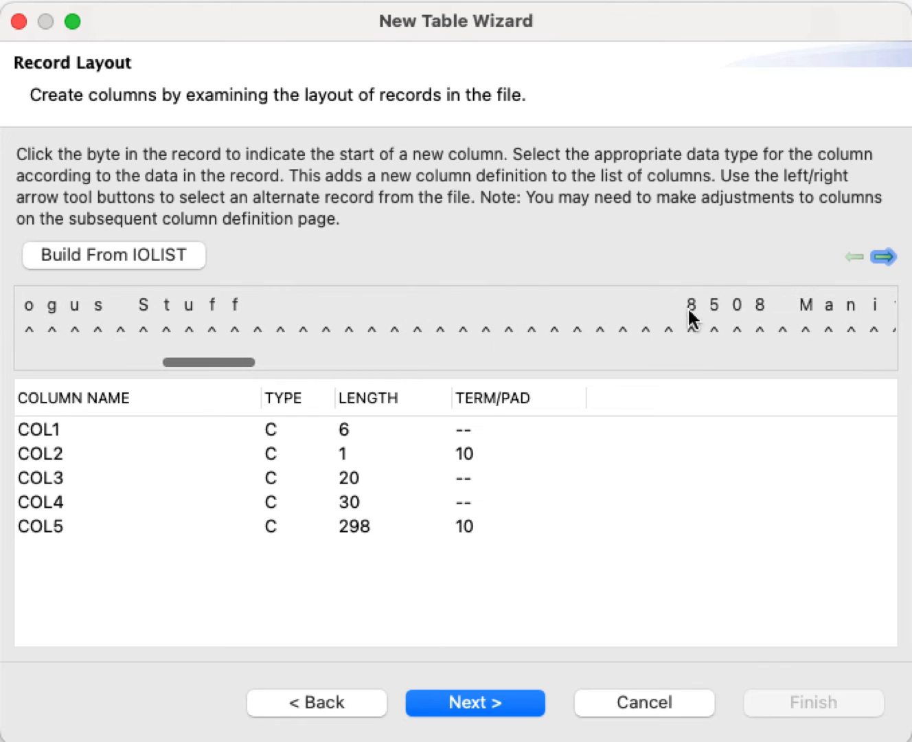
pyautogui.click(693, 315)
pyautogui.click(51, 221)
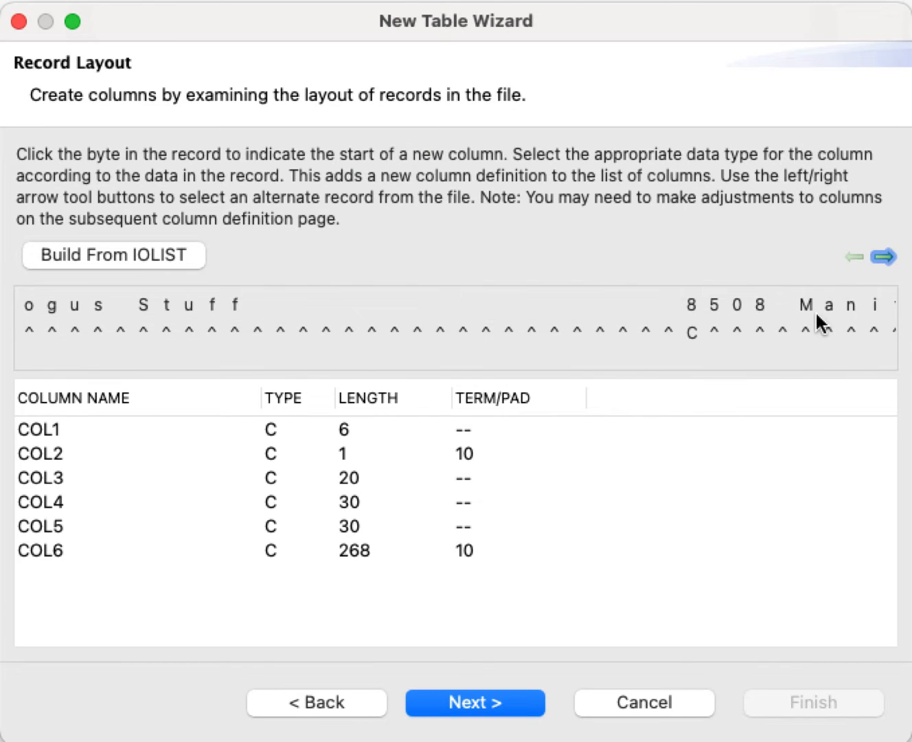
pyautogui.hscroll(2, 790, 323)
pyautogui.click(748, 306)
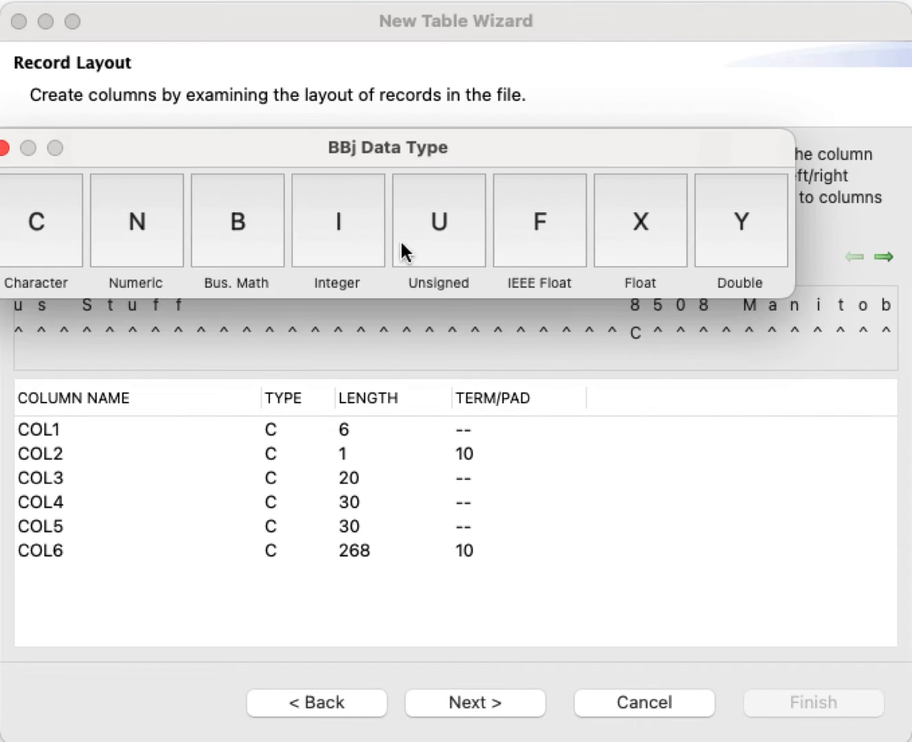
pyautogui.click(69, 239)
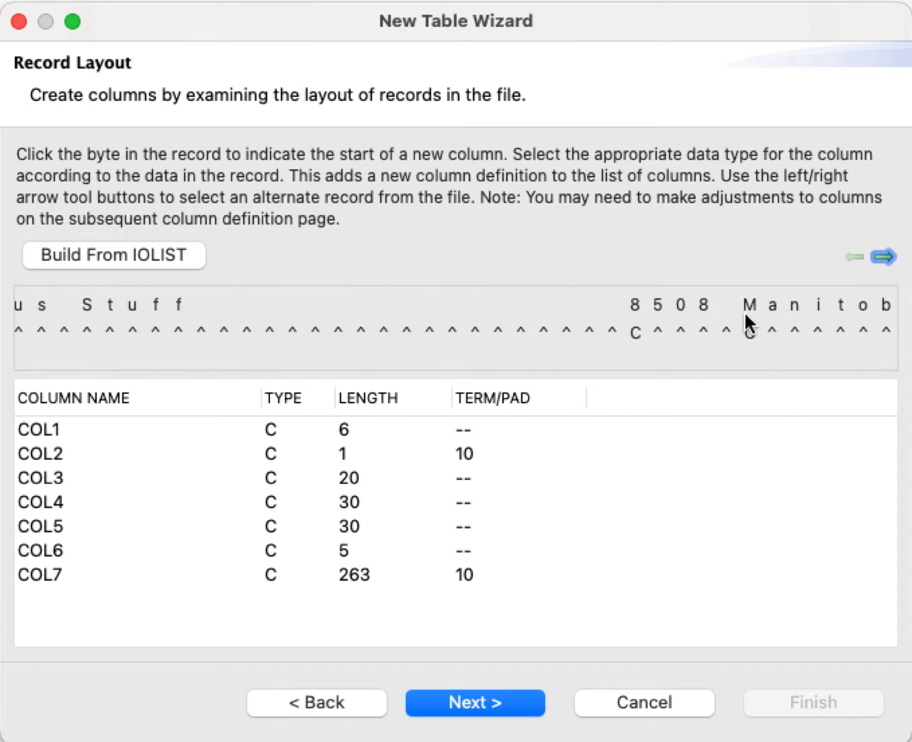
# Add Character columns starting at the line-feed byte after the street address and at the byte right after it
pyautogui.hscroll(10, 732, 321)
pyautogui.hscroll(4, 733, 323)
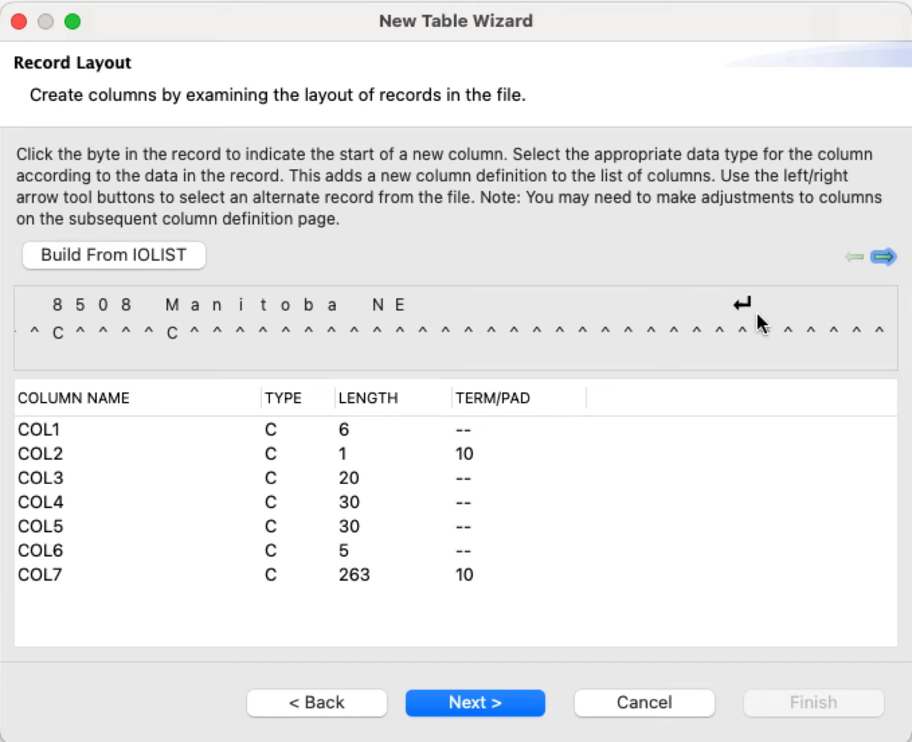
pyautogui.hscroll(5, 580, 329)
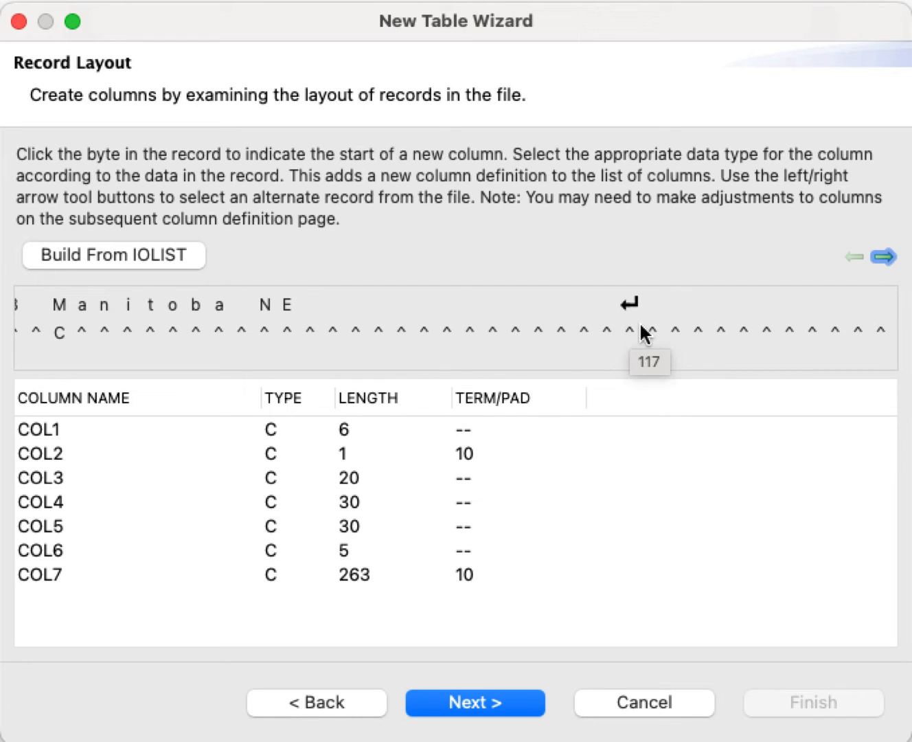
pyautogui.click(631, 335)
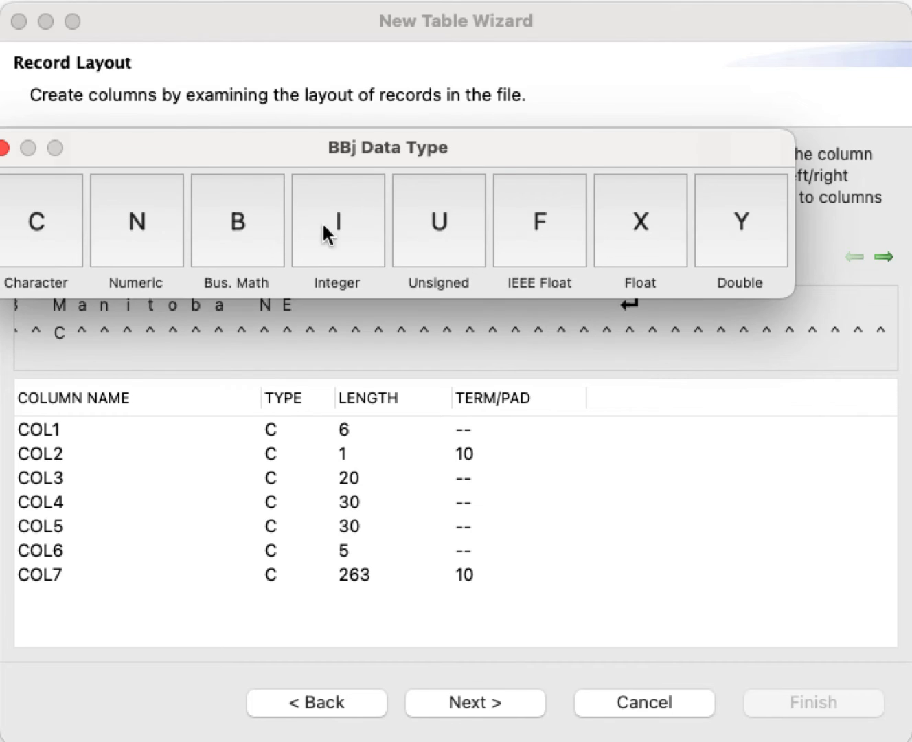
pyautogui.click(43, 226)
pyautogui.hscroll(3, 688, 319)
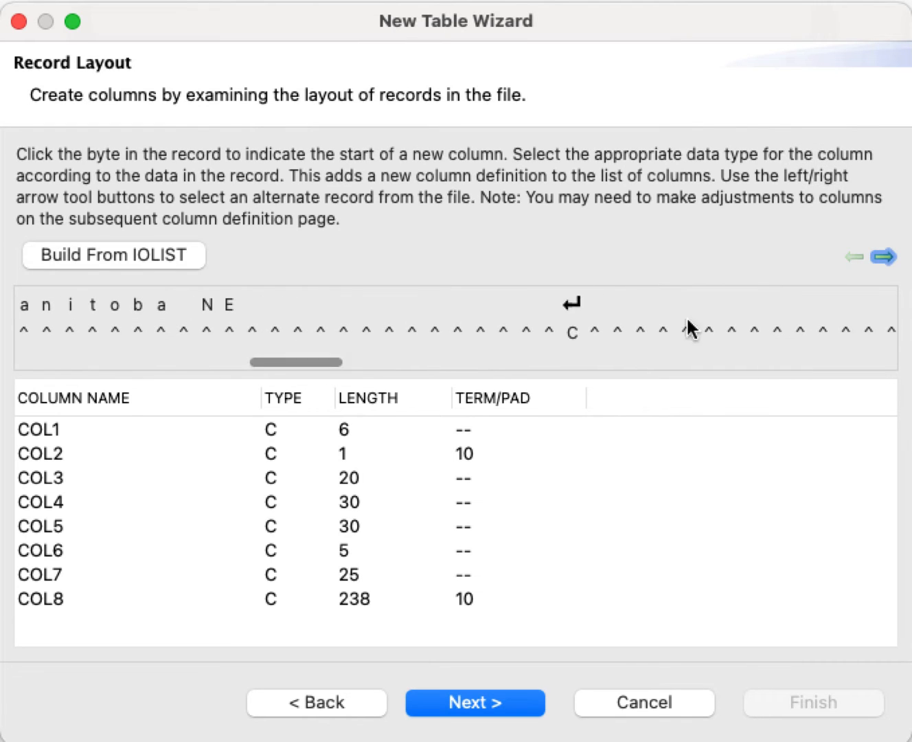
pyautogui.click(595, 332)
pyautogui.click(35, 206)
# Add a Character column starting at the first letter of the city name in the record
pyautogui.hscroll(10, 691, 299)
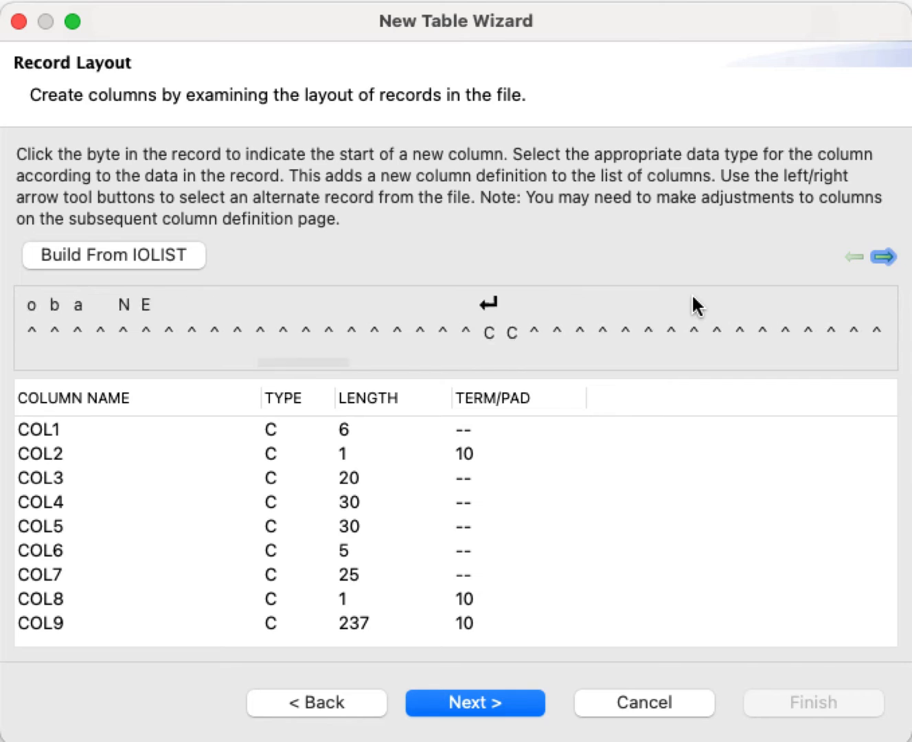
pyautogui.hscroll(5, 689, 305)
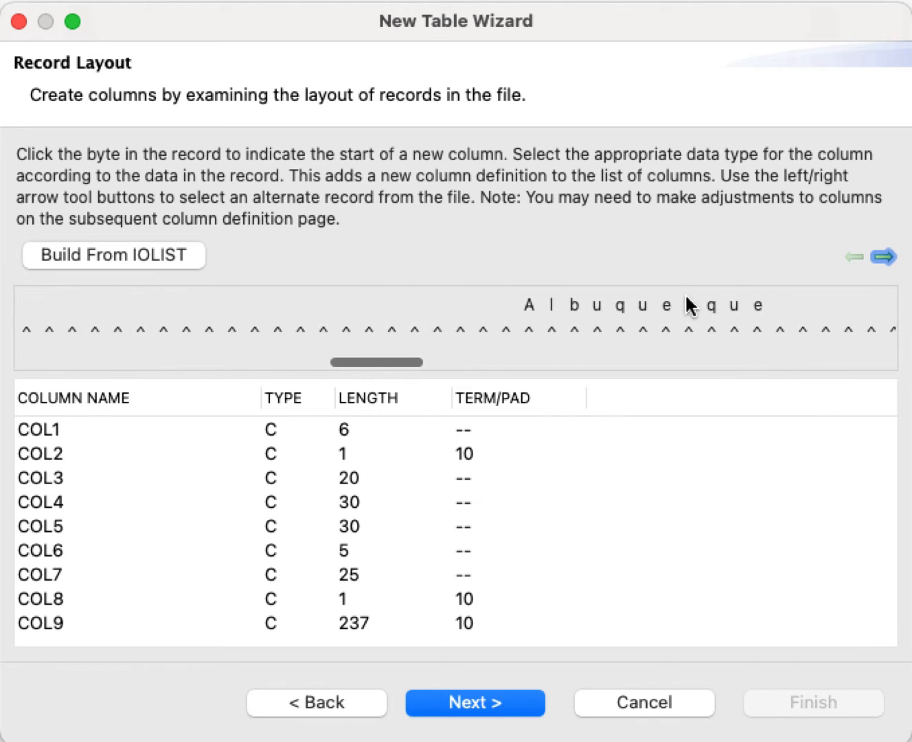
pyautogui.click(429, 330)
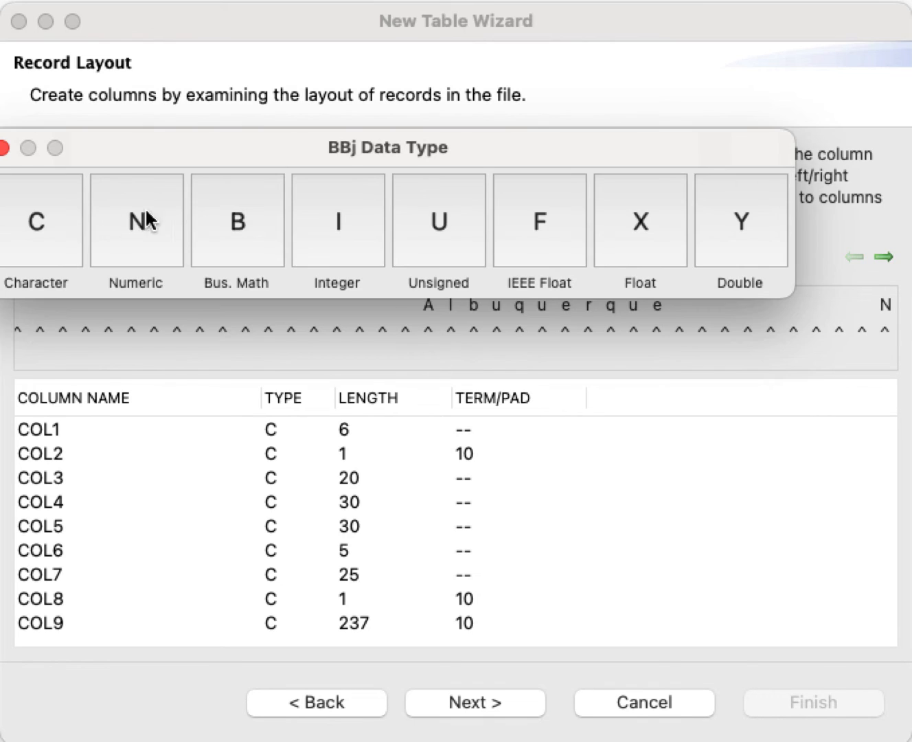
pyautogui.click(54, 220)
# Add Character columns starting at the state code and at the country code, and review the column list
pyautogui.hscroll(5, 758, 331)
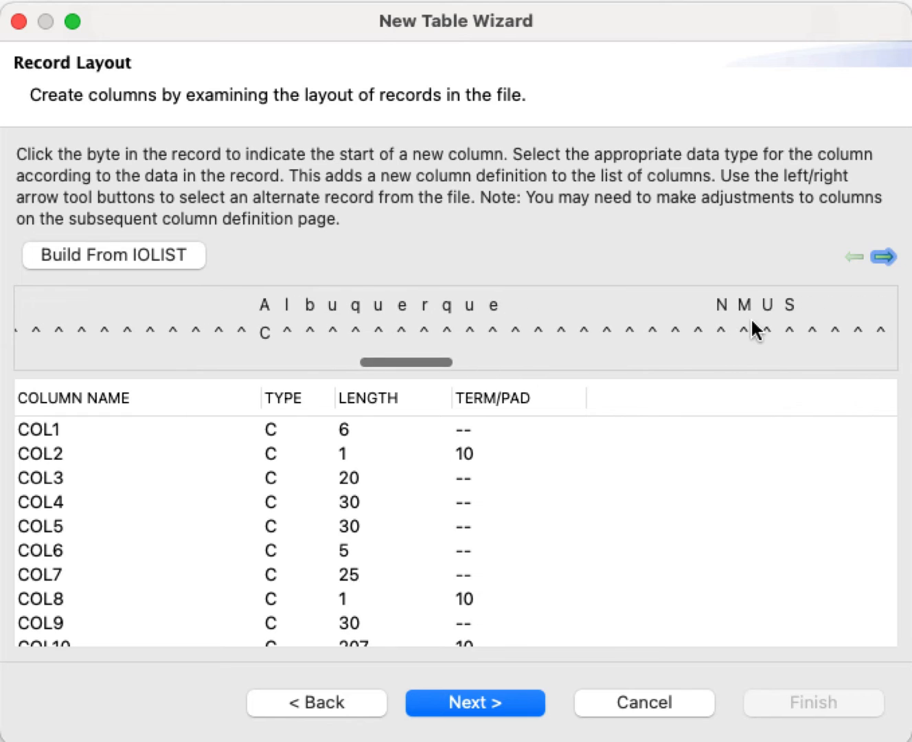
pyautogui.click(718, 334)
pyautogui.click(24, 211)
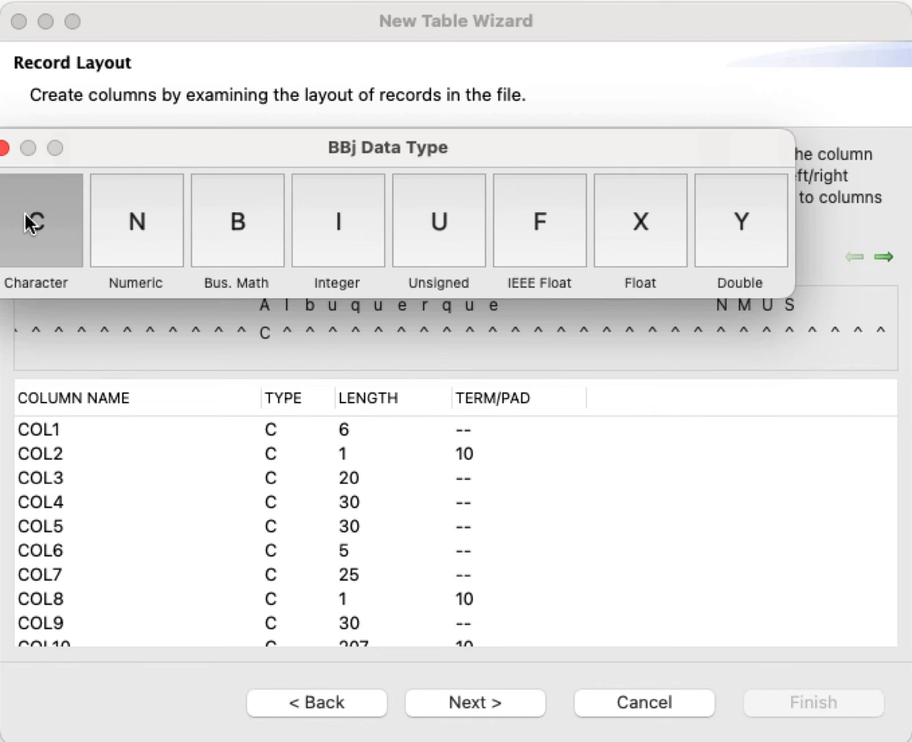
pyautogui.click(768, 329)
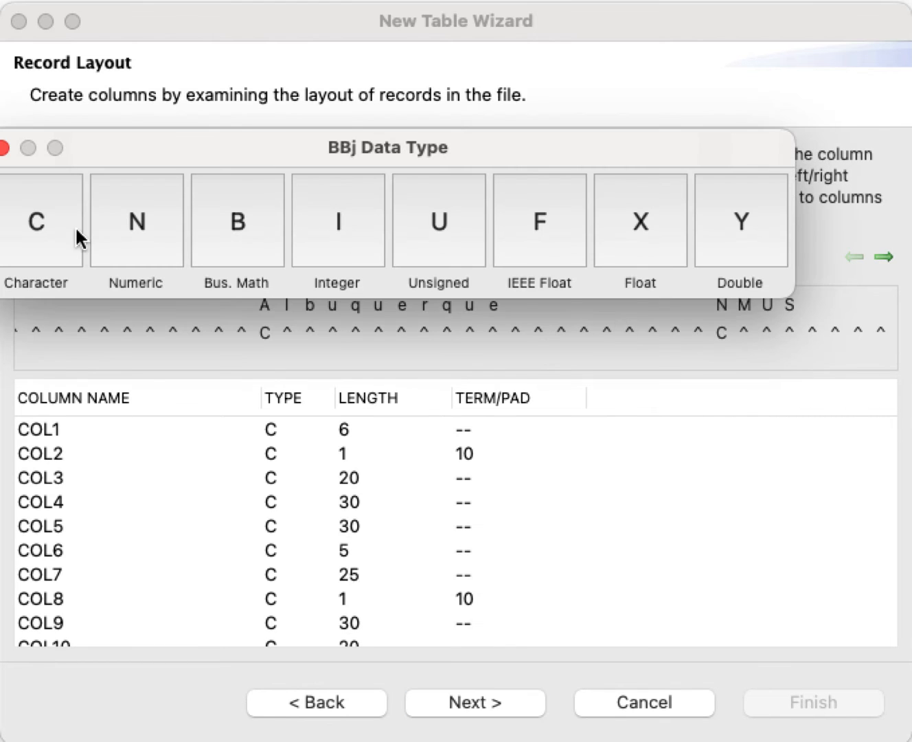
pyautogui.click(57, 234)
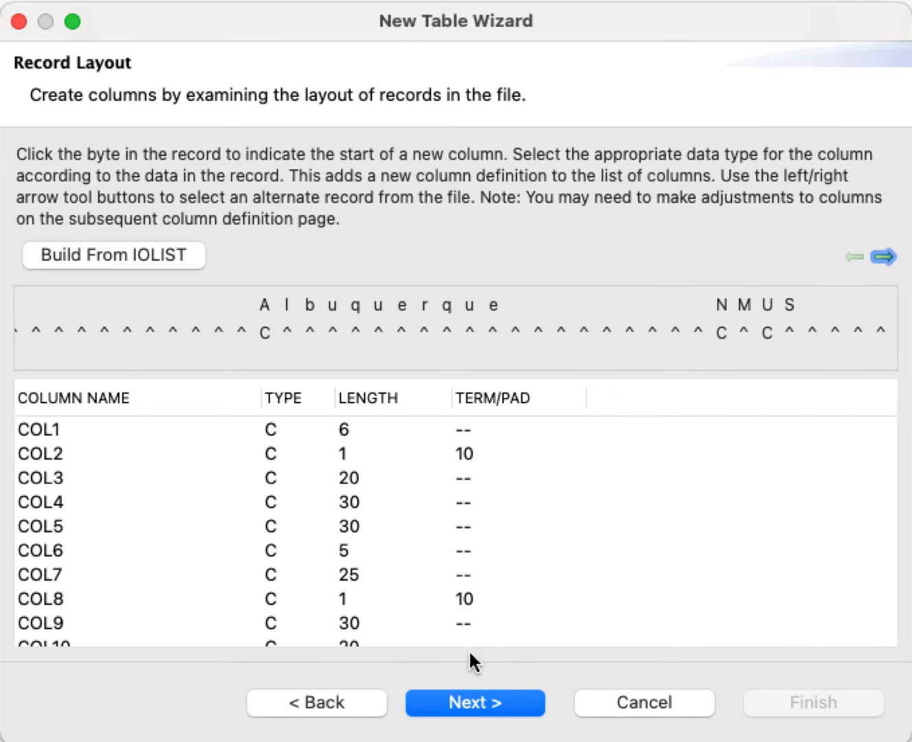
pyautogui.scroll(-3, 544, 569)
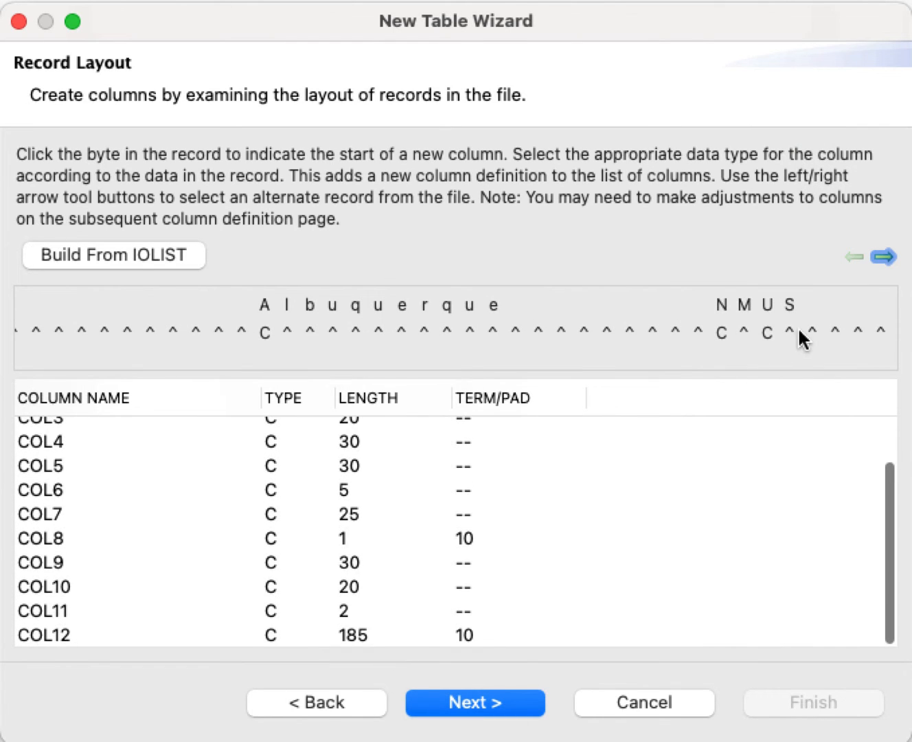
# Add Character columns starting at the first digit of the postal code and at the first digit of the phone number
pyautogui.hscroll(5, 790, 334)
pyautogui.hscroll(5, 786, 333)
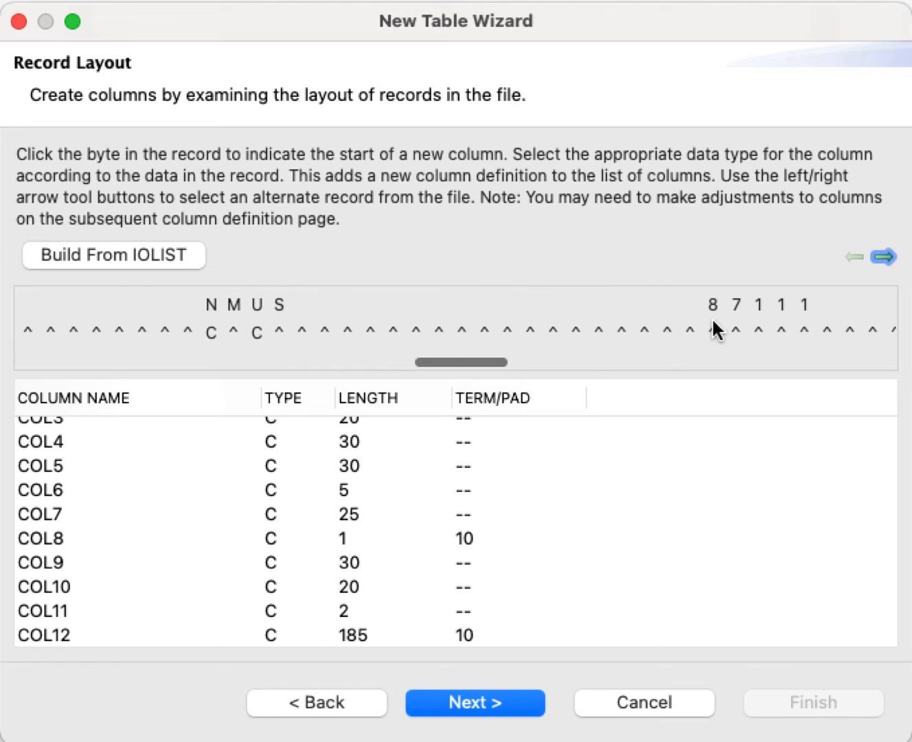
pyautogui.click(713, 329)
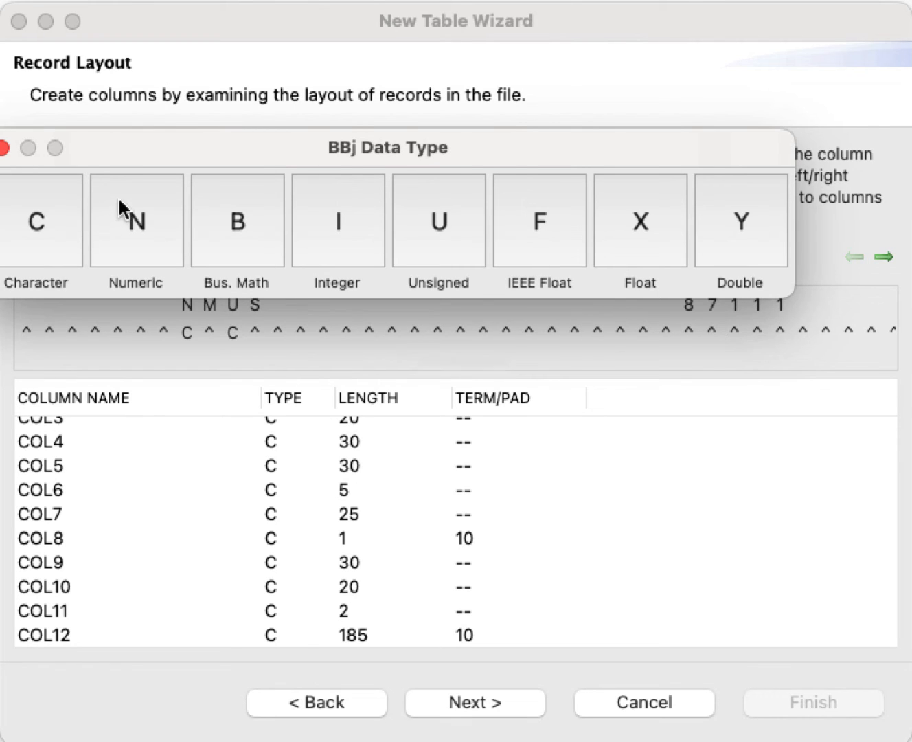
pyautogui.click(66, 219)
pyautogui.hscroll(10, 733, 303)
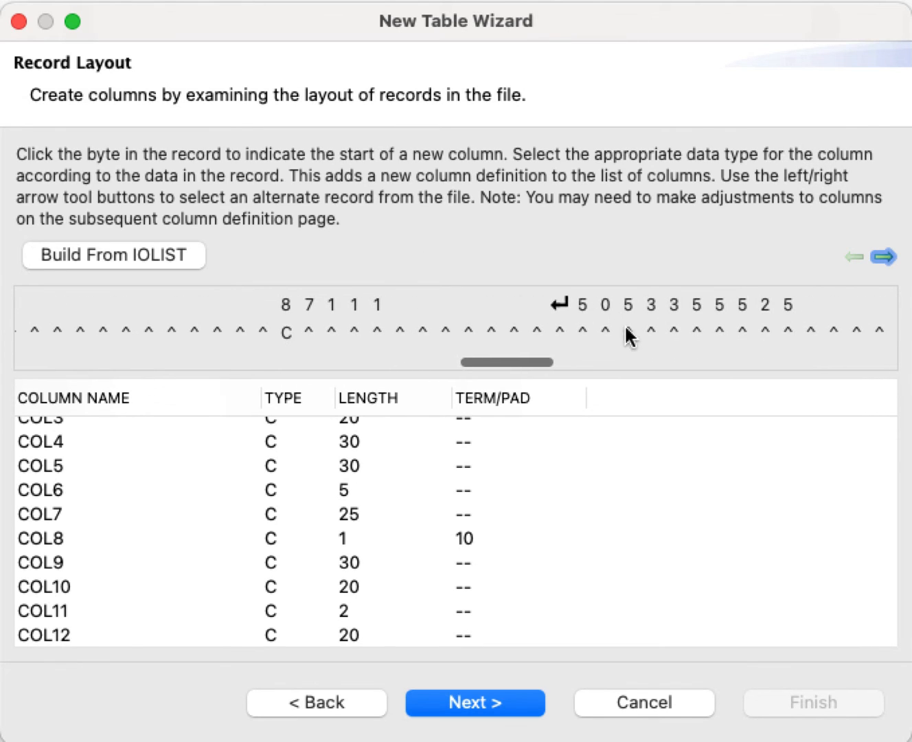
pyautogui.click(583, 330)
pyautogui.press('c')
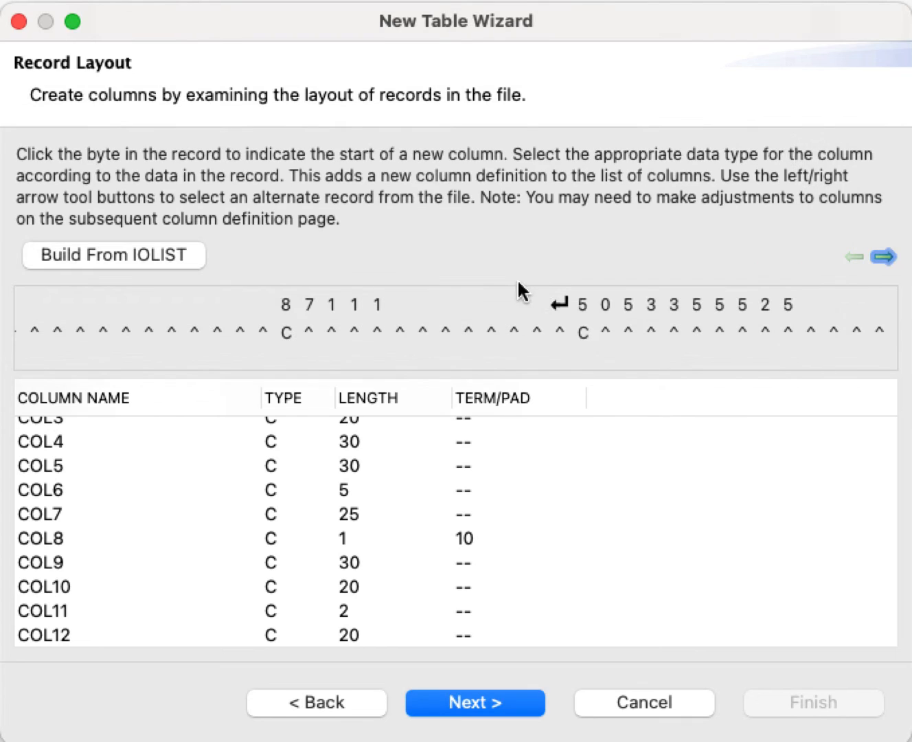
# Add a Character column starting at the first letter of the code block that follows the phone number field
pyautogui.hscroll(10, 770, 337)
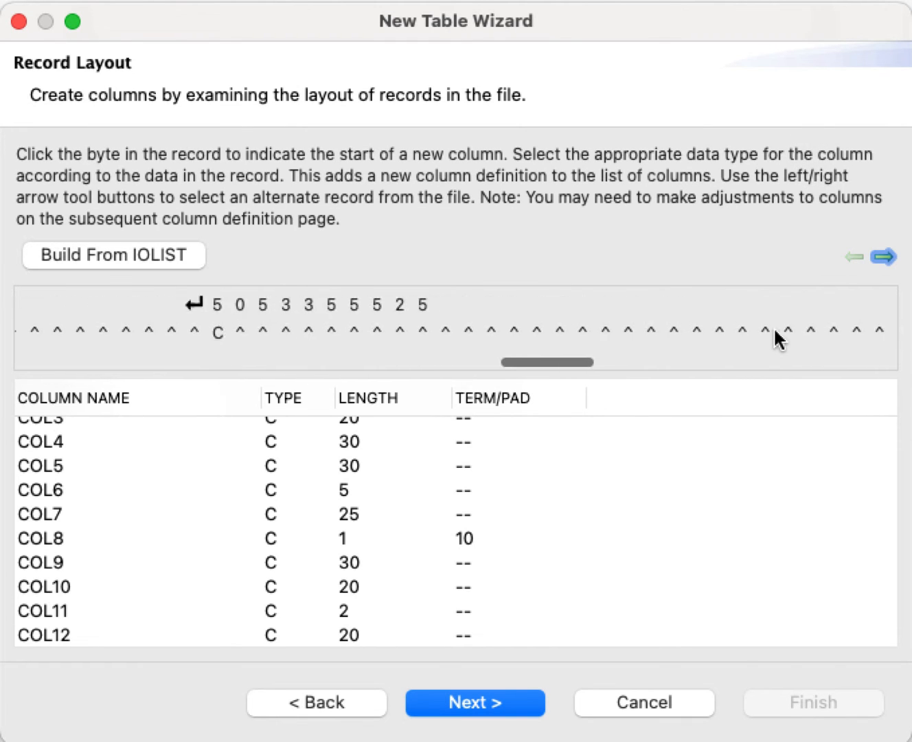
pyautogui.click(757, 332)
pyautogui.press('c')
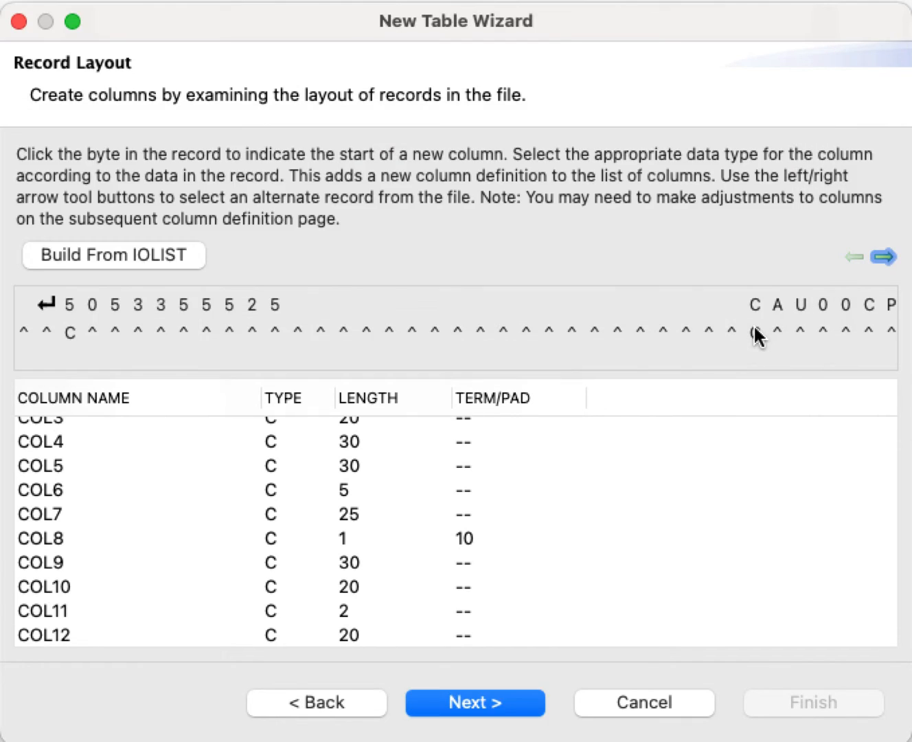
# Review the lengths and terminators in the column list and the marked column starts across the first record
pyautogui.hscroll(10, 800, 334)
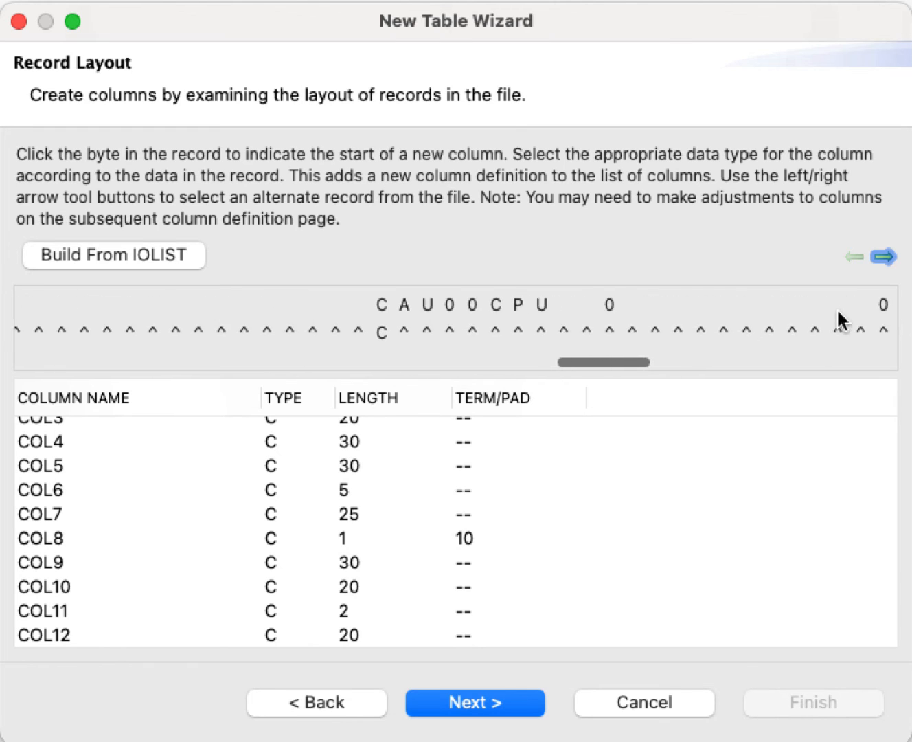
pyautogui.scroll(-3, 529, 513)
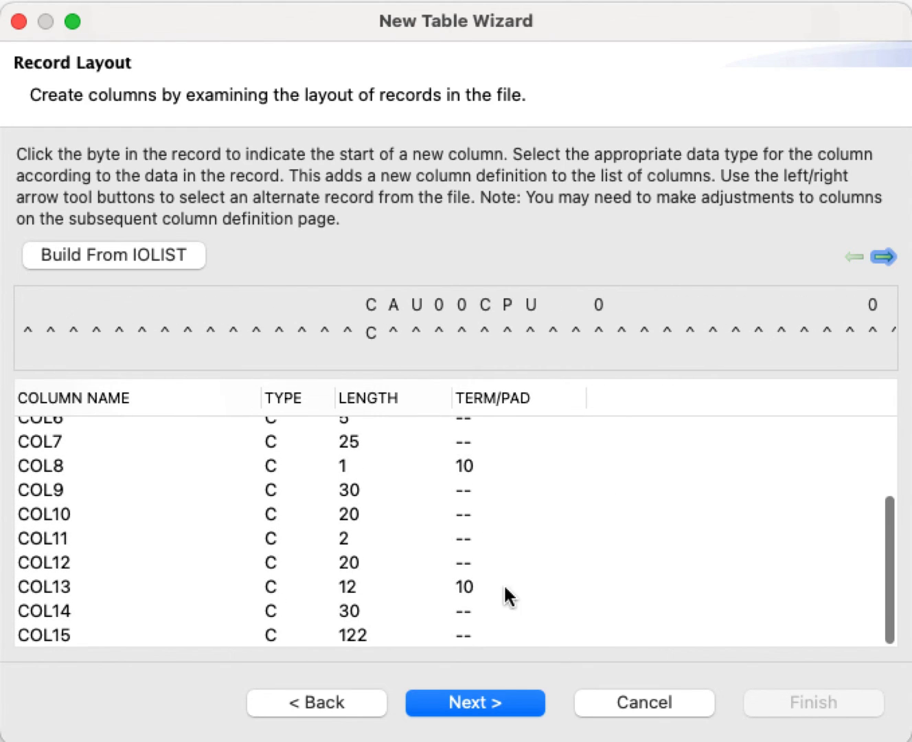
pyautogui.scroll(5, 371, 493)
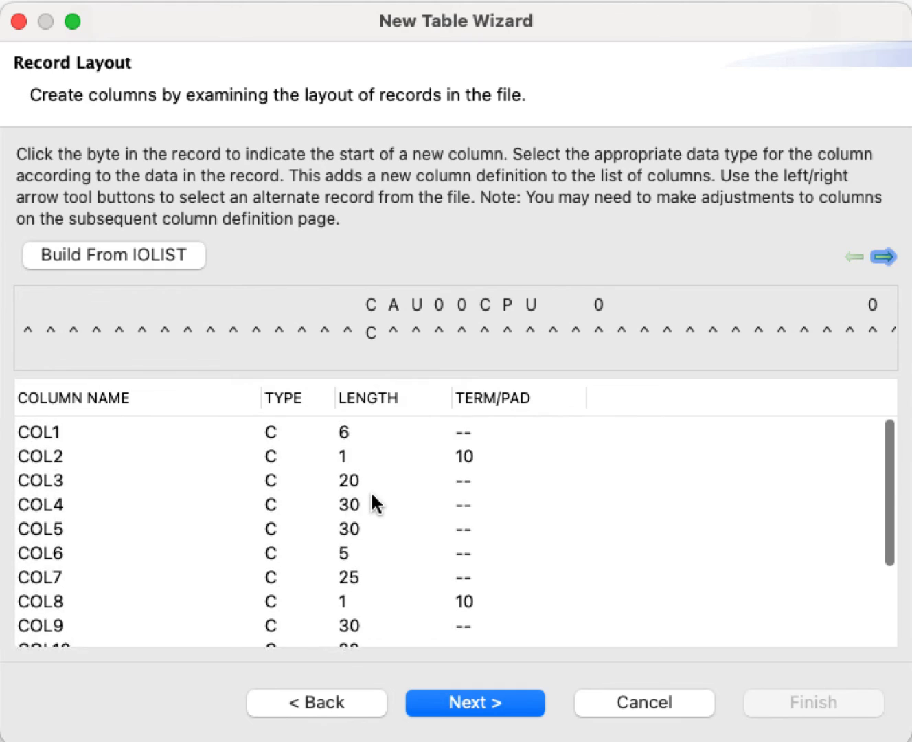
pyautogui.scroll(-5, 371, 492)
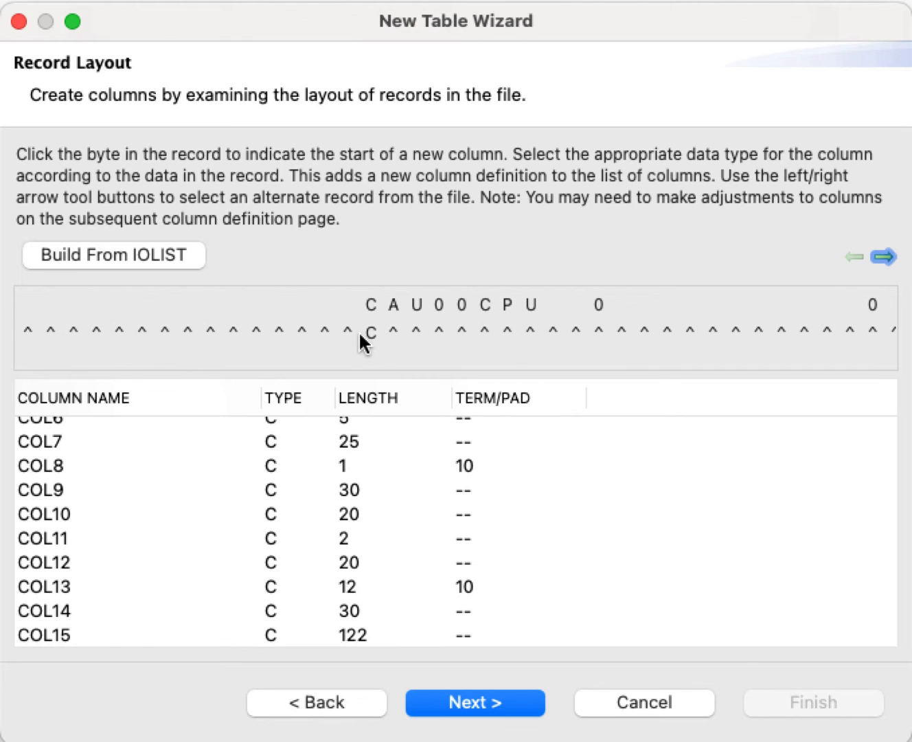
pyautogui.hscroll(-10, 377, 332)
pyautogui.hscroll(-15, 400, 321)
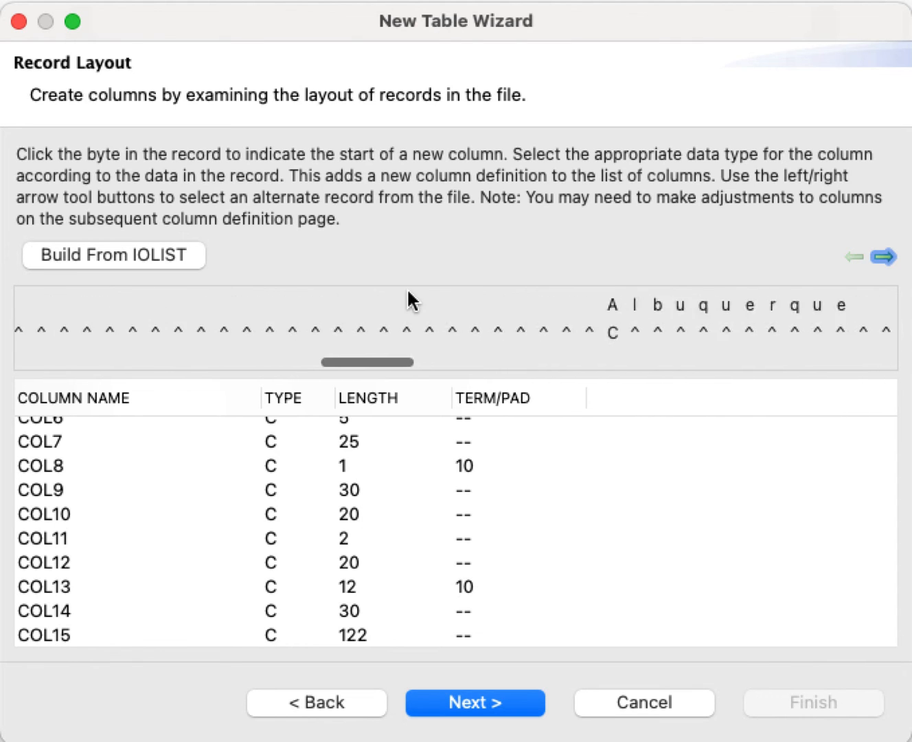
pyautogui.hscroll(-6, 481, 330)
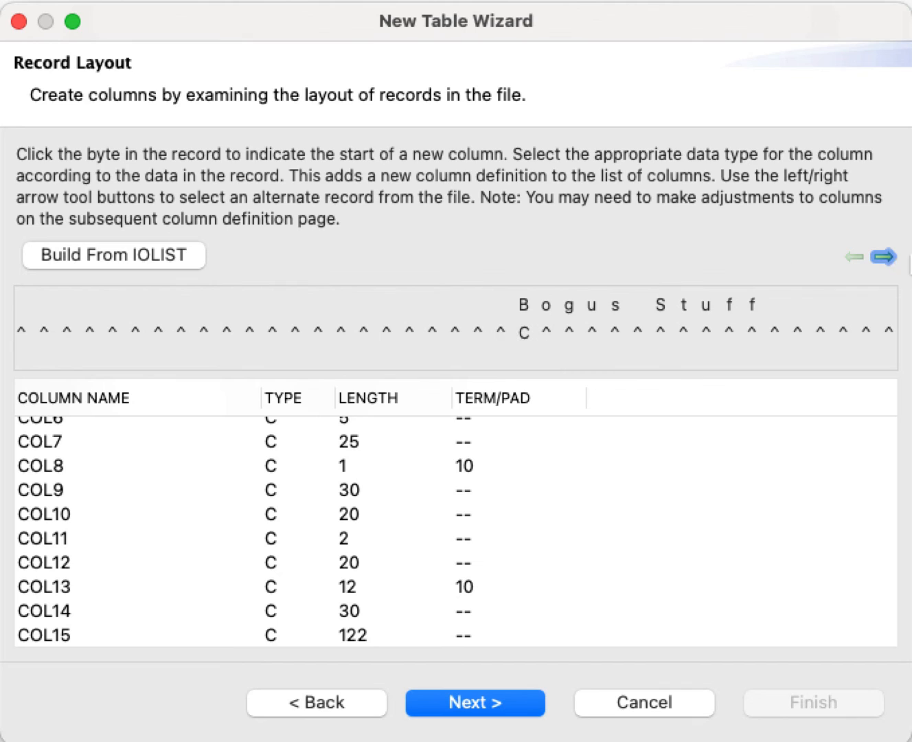
# Step forward through other records in the file and compare their data with the marked column starts
pyautogui.click(883, 257)
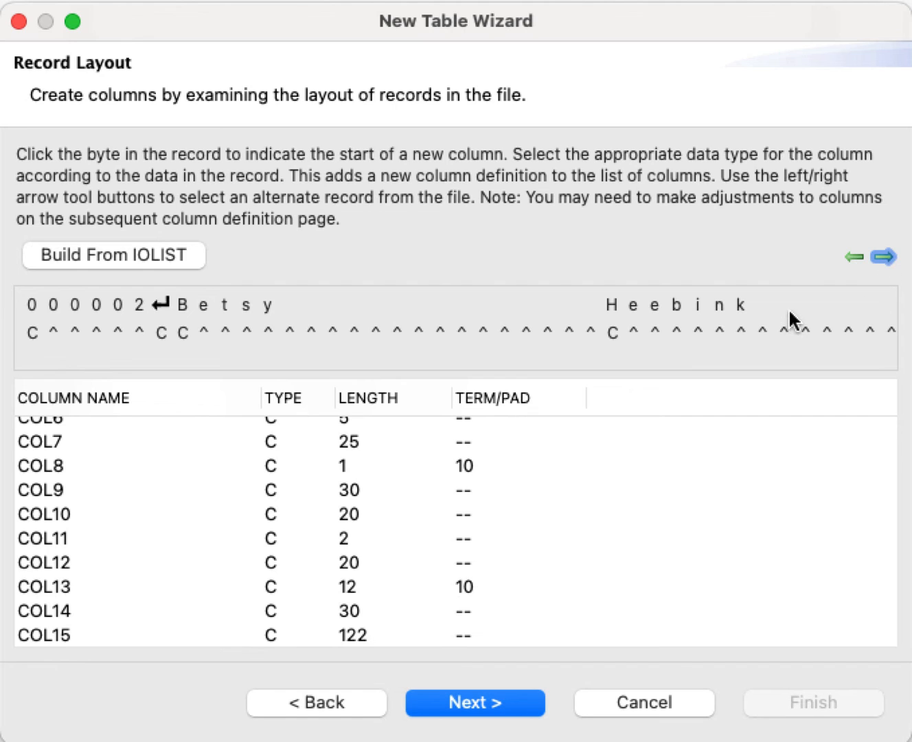
pyautogui.hscroll(15, 789, 321)
pyautogui.hscroll(10, 786, 321)
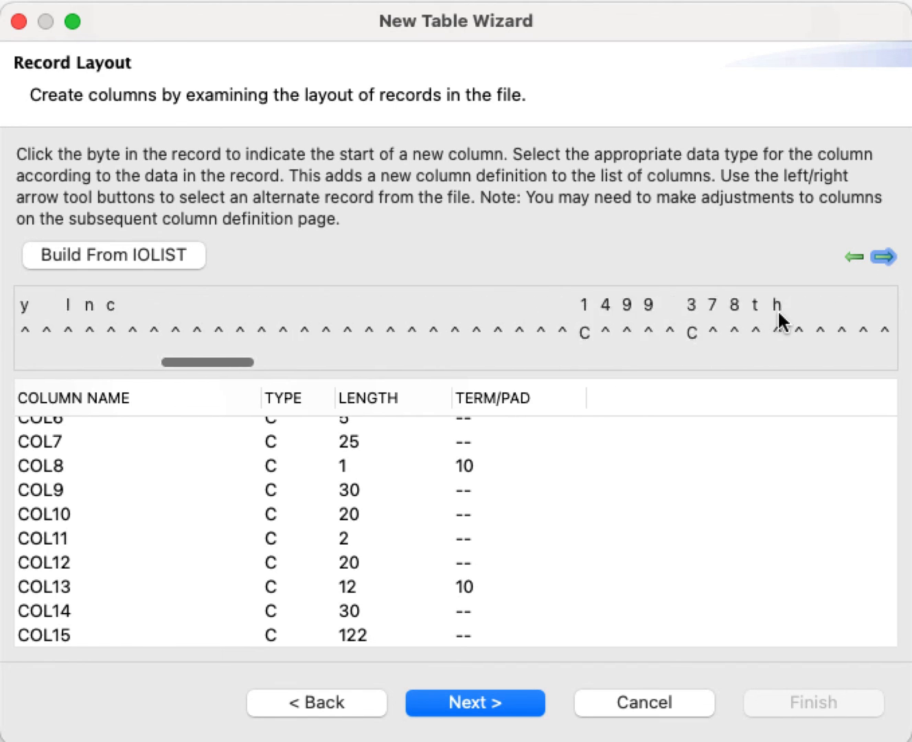
pyautogui.click(886, 257)
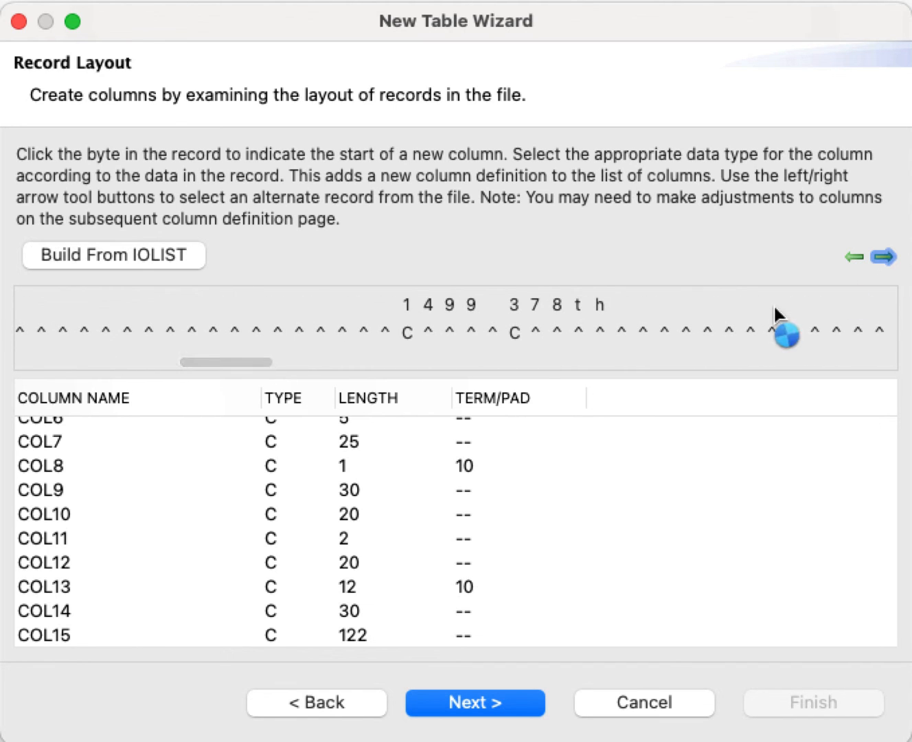
pyautogui.hscroll(12, 758, 309)
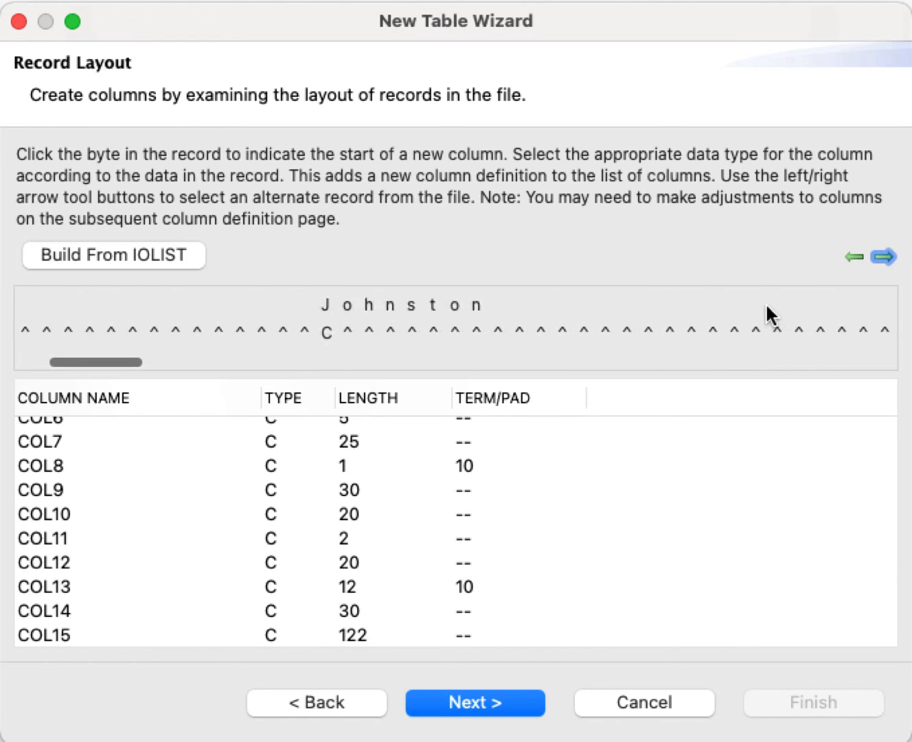
pyautogui.hscroll(10, 758, 305)
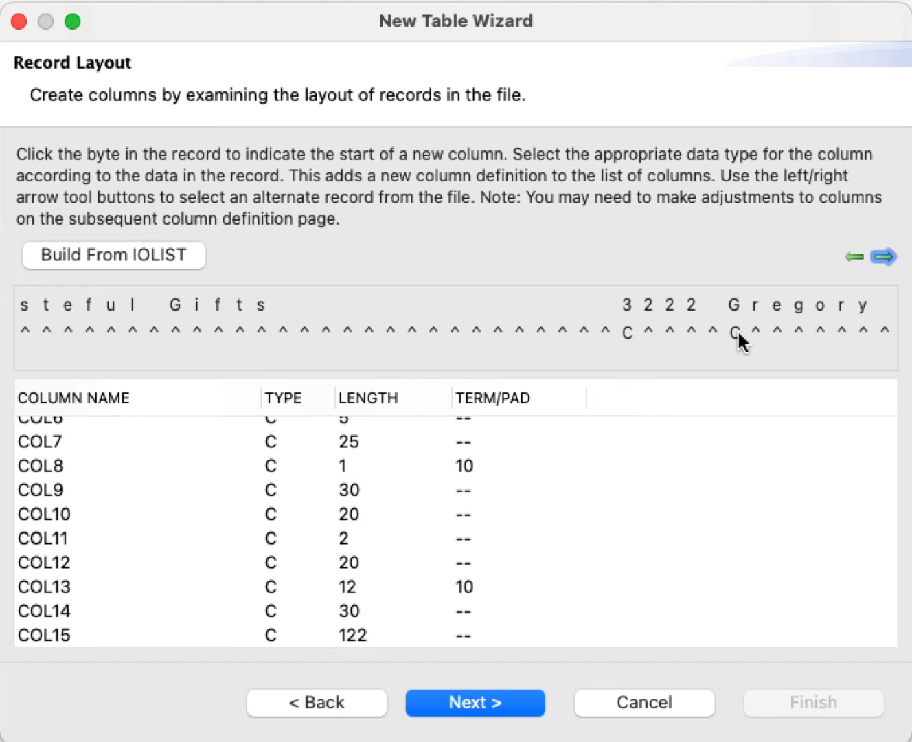
pyautogui.hscroll(10, 802, 325)
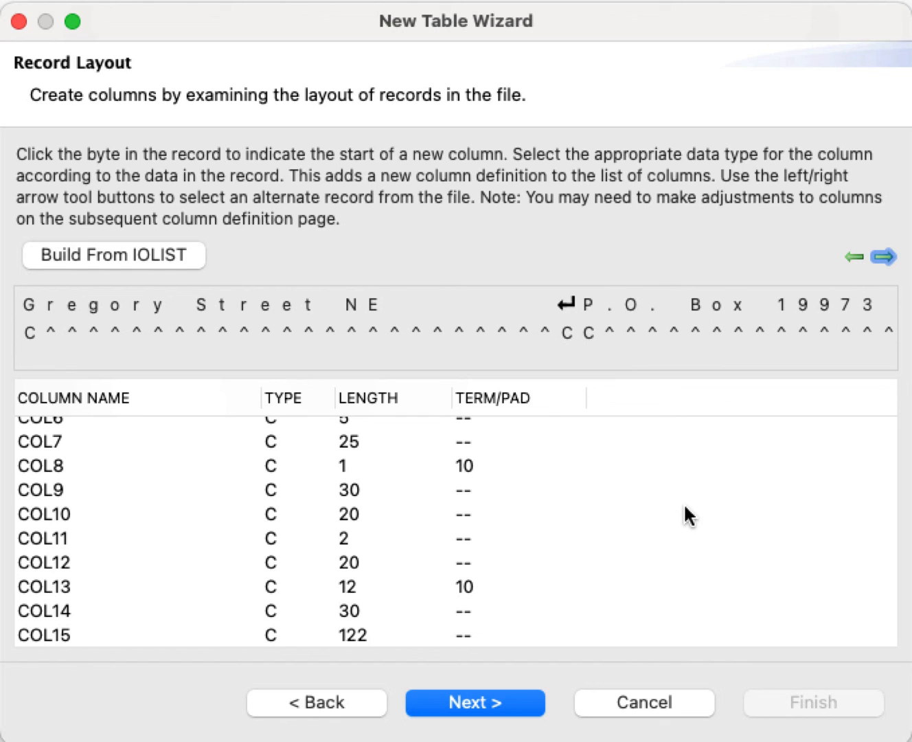
# Continue to the column definitions and examine the settings of COL2, including its length type and pad/terminator
pyautogui.click(483, 705)
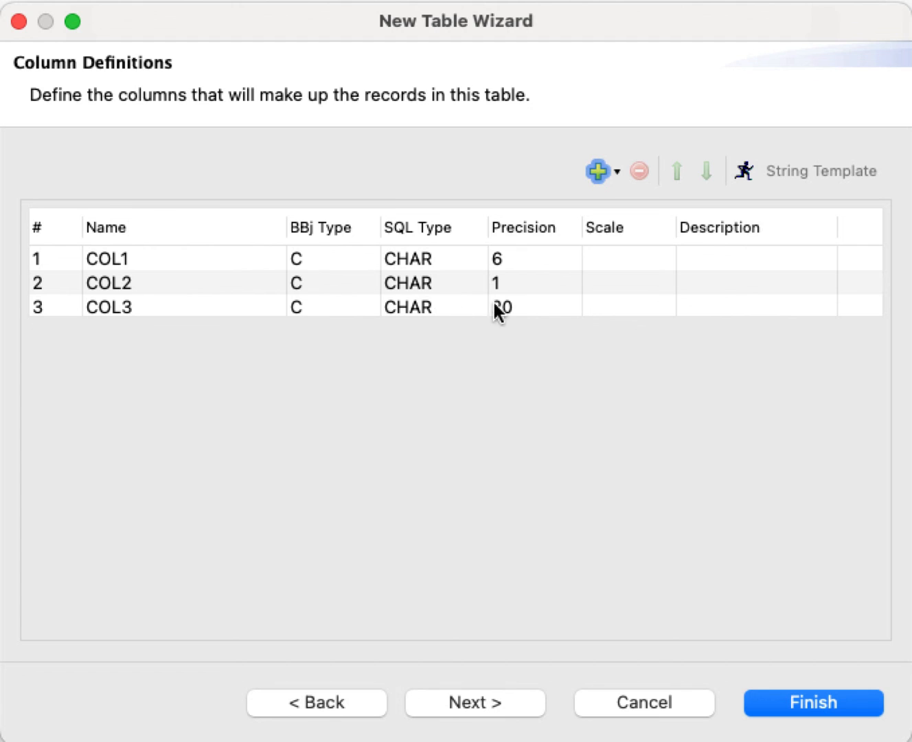
pyautogui.scroll(-6, 620, 276)
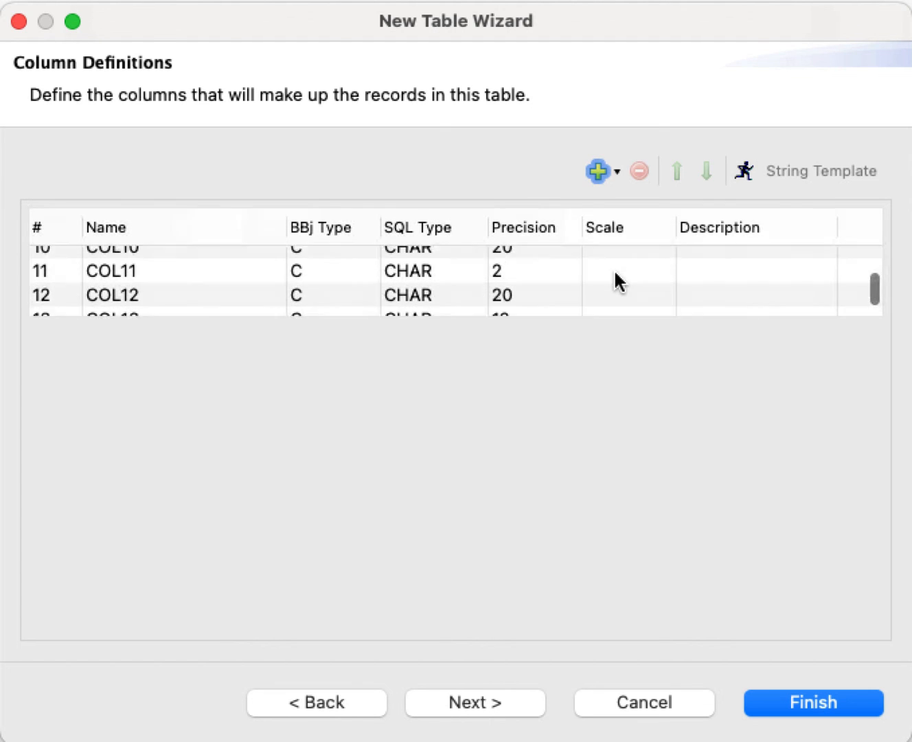
pyautogui.click(479, 288)
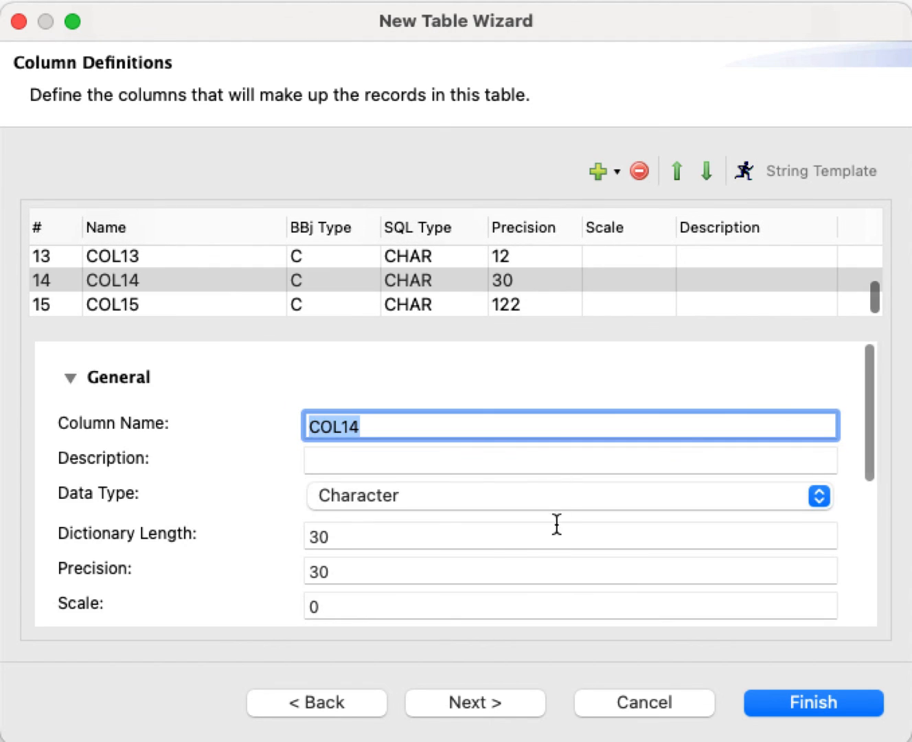
pyautogui.scroll(6, 522, 282)
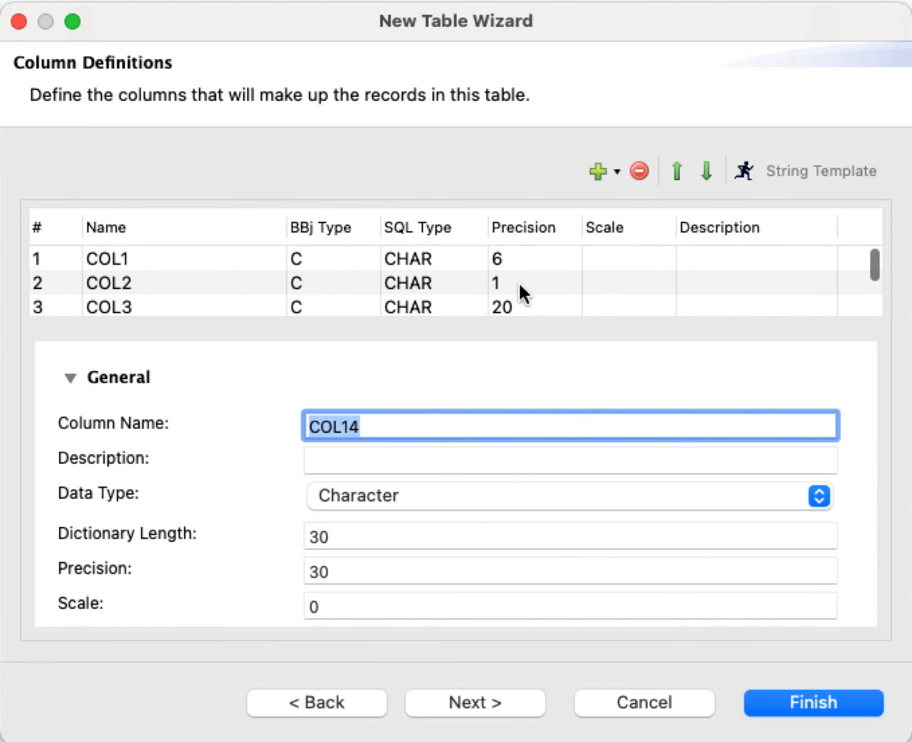
pyautogui.click(485, 256)
pyautogui.click(478, 281)
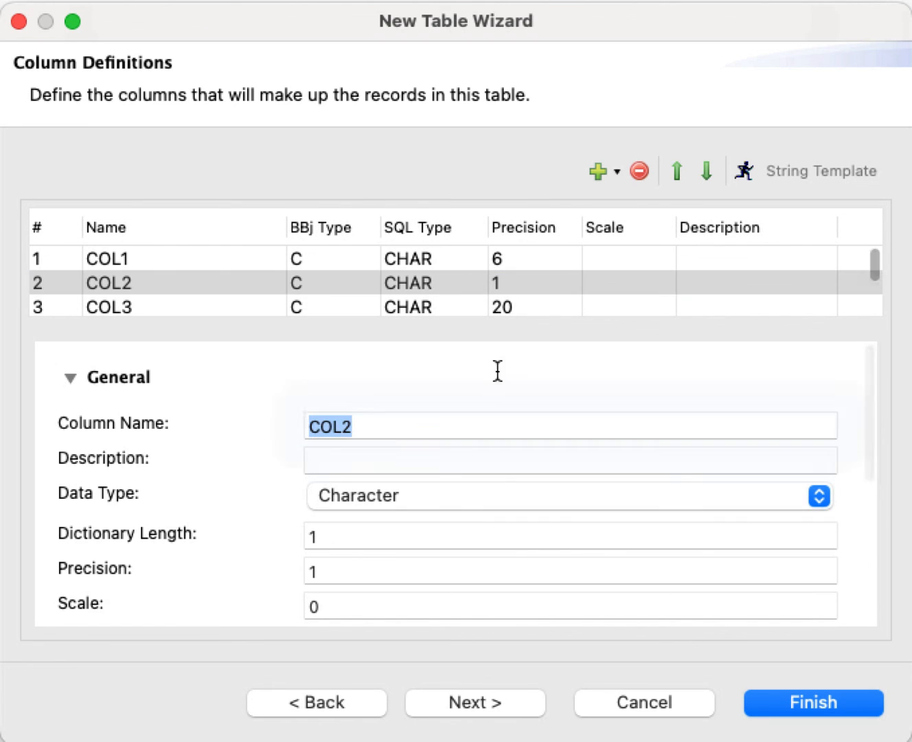
pyautogui.scroll(-3, 410, 569)
pyautogui.scroll(-2, 410, 569)
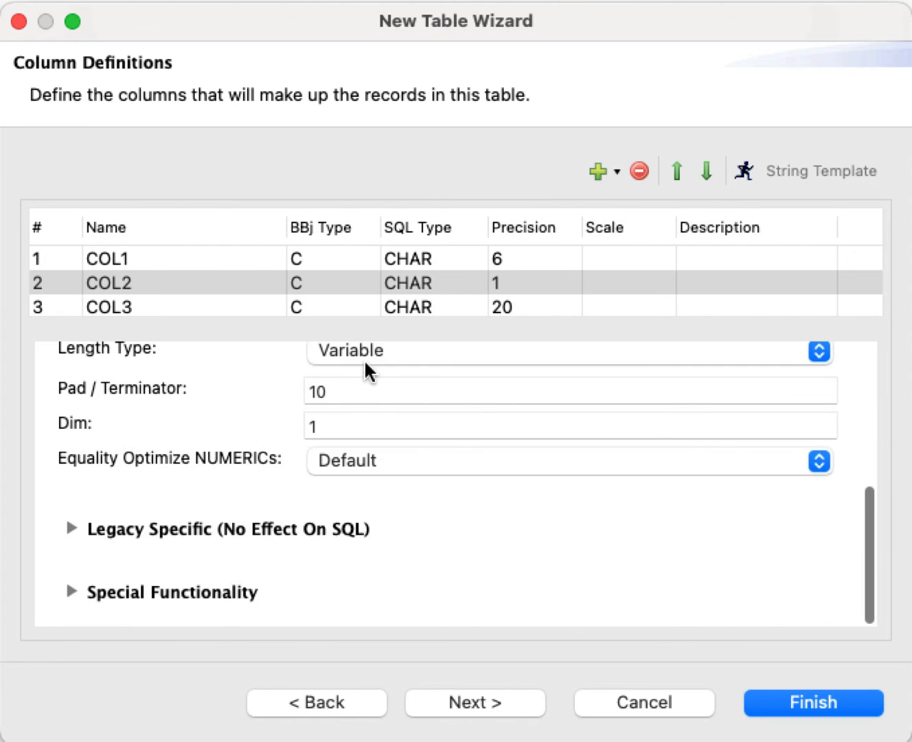